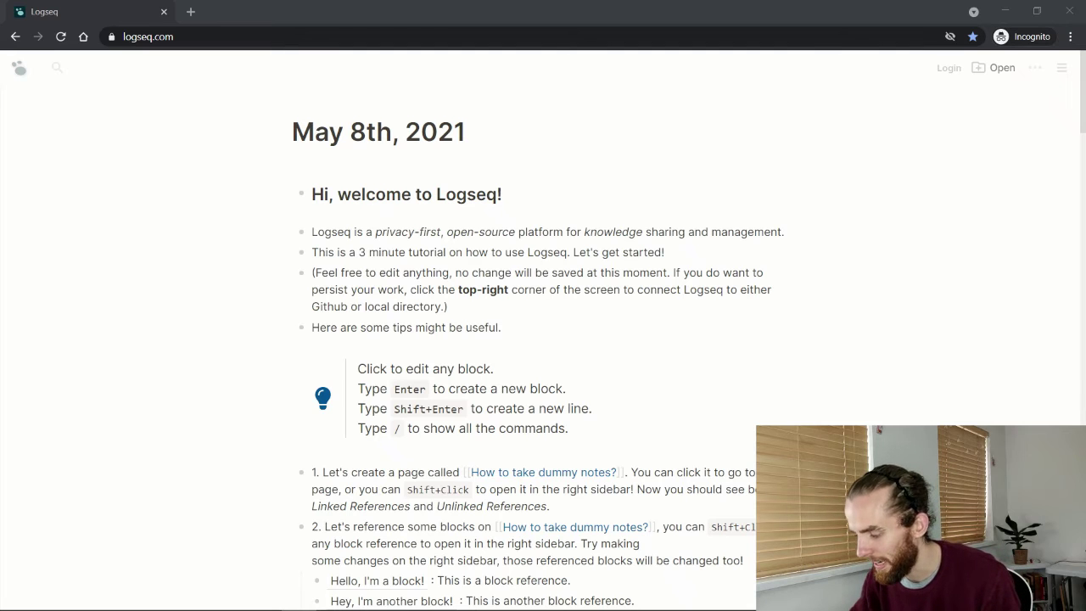
# Open the Demo folder on the Desktop as the local graph and allow the site to view and save its files.
pyautogui.scroll(-2, 539, 348)
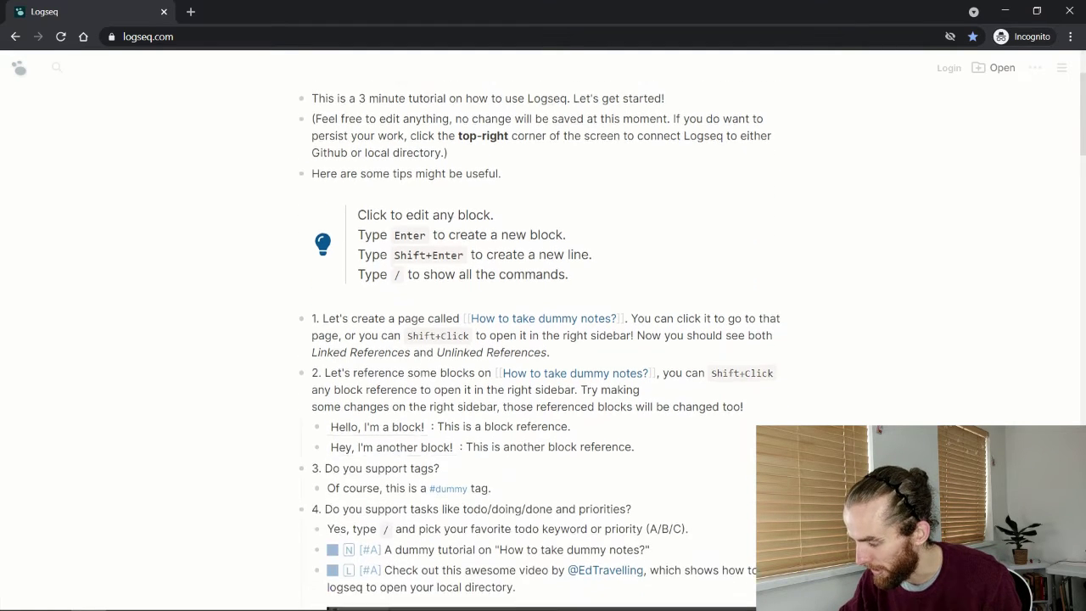
pyautogui.scroll(2, 538, 348)
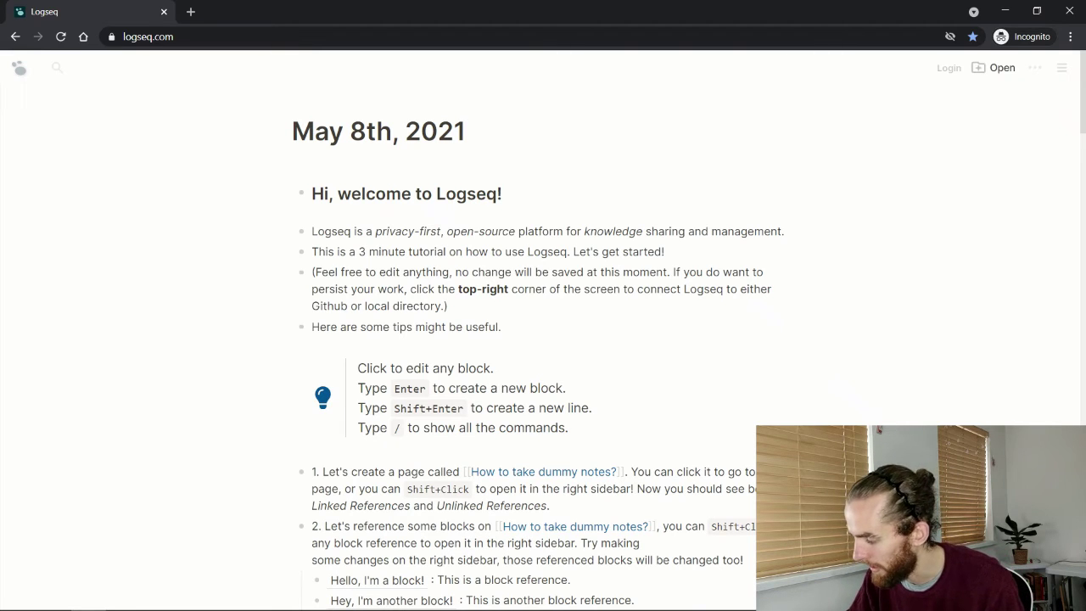
pyautogui.click(991, 67)
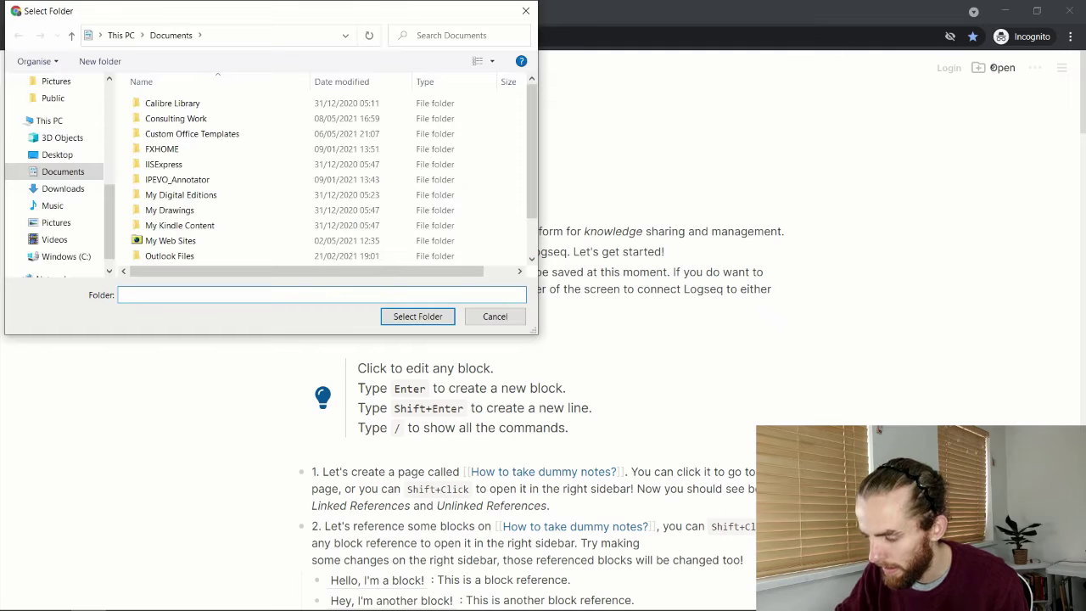
pyautogui.click(57, 154)
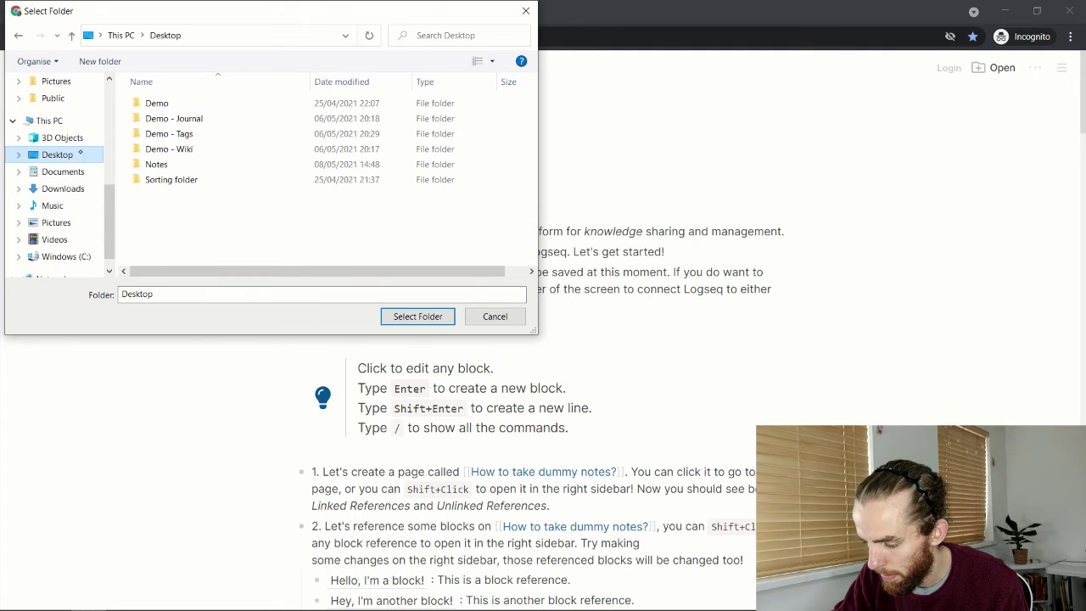
pyautogui.click(184, 105)
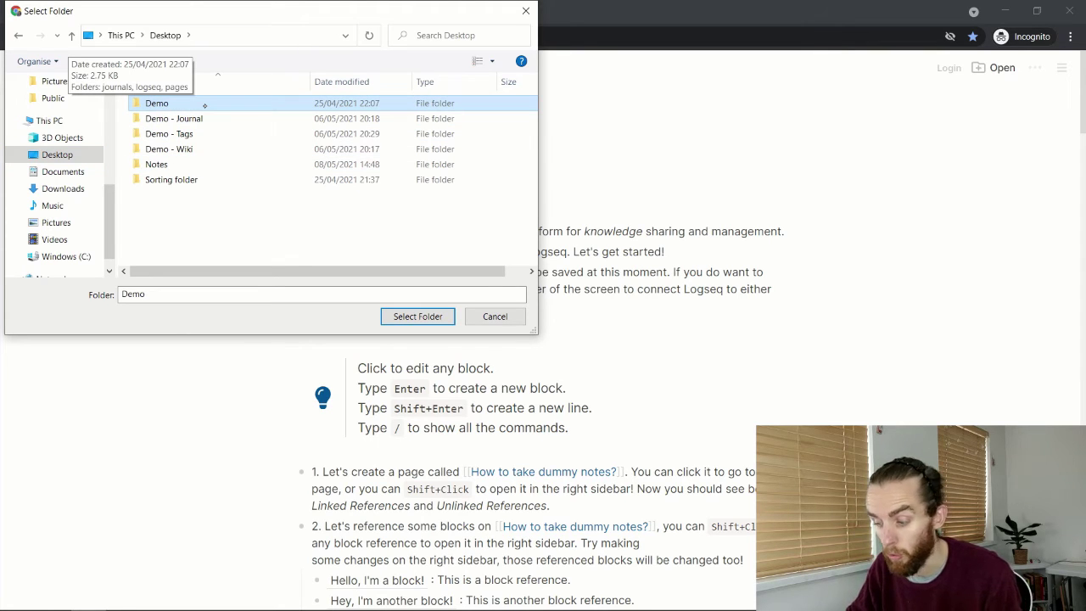
pyautogui.click(428, 316)
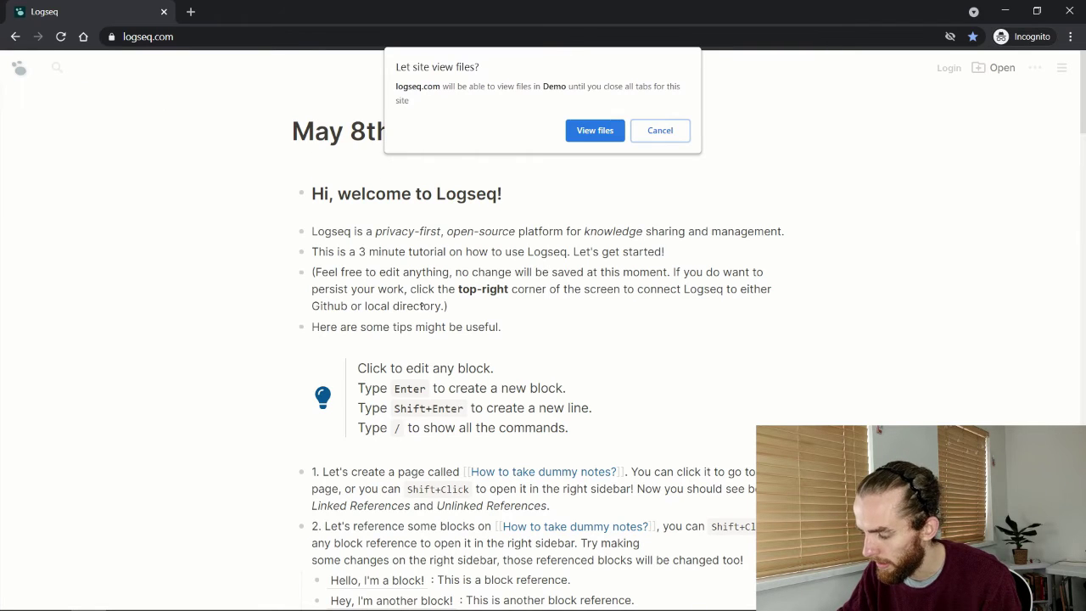
pyautogui.press('Return')
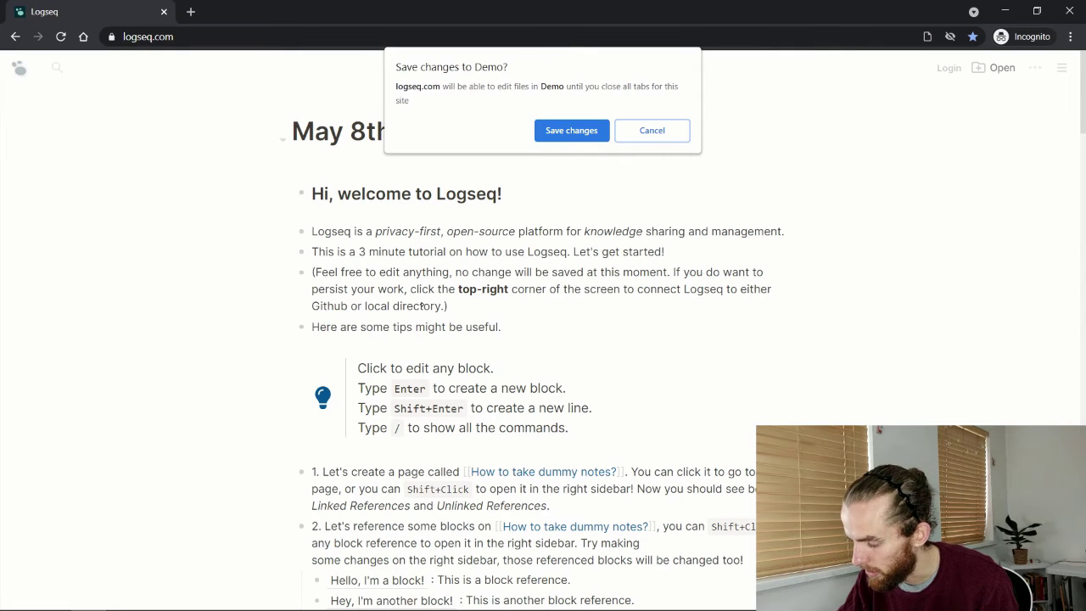
pyautogui.press('Return')
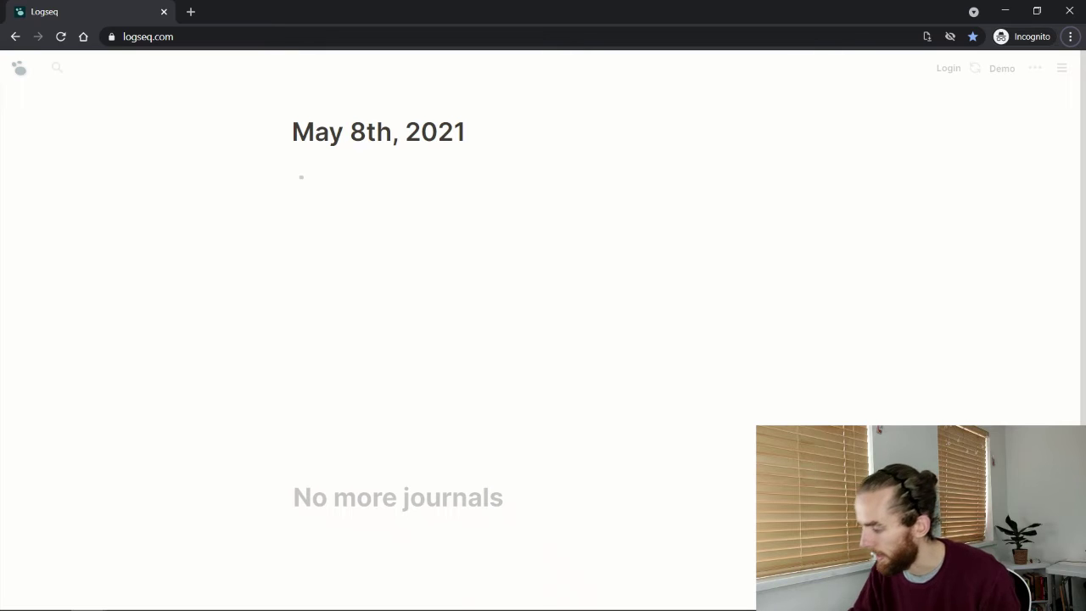
# View the page graph of the Demo folder, and return to the journal page.
pyautogui.click(1034, 68)
pyautogui.click(943, 122)
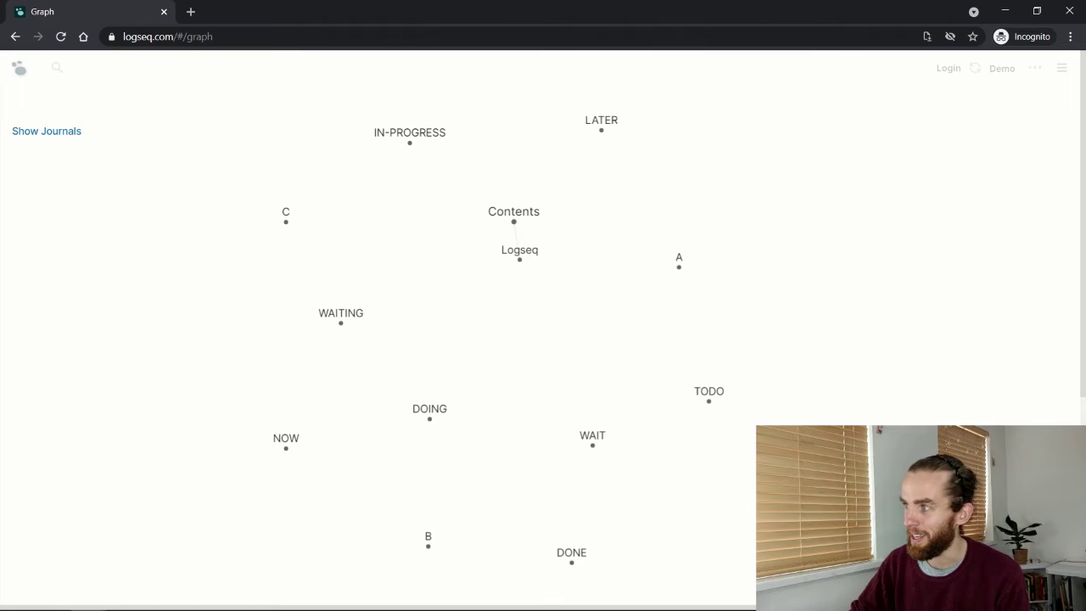
pyautogui.hotkey('alt', 'Left')
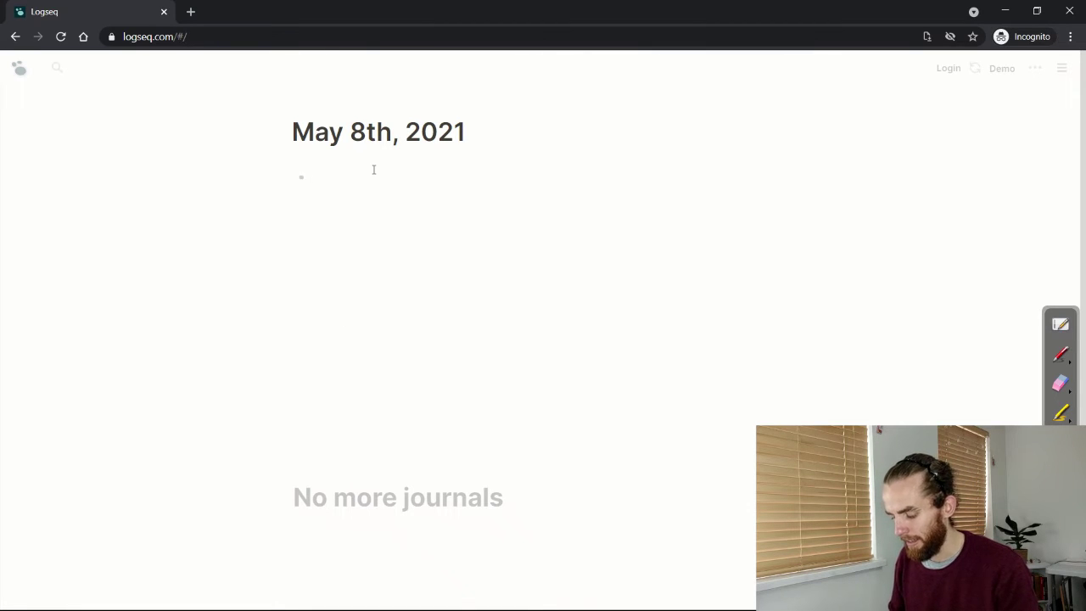
# Write two blocks in the May 8th, 2021 journal: "This is a random line" and "This is another block".
pyautogui.write('This is a rando')
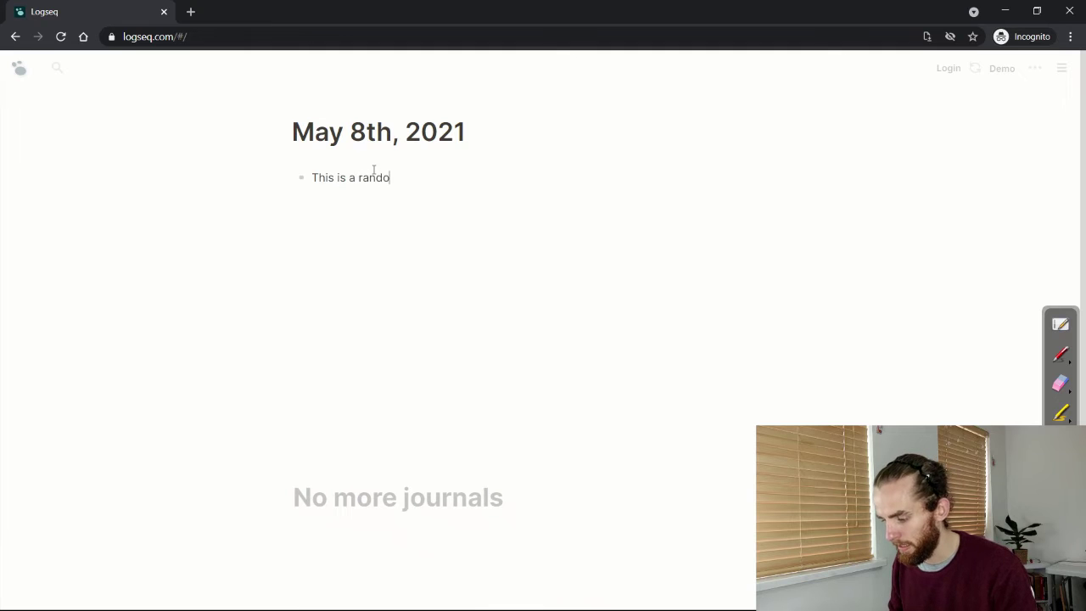
pyautogui.write('m line')
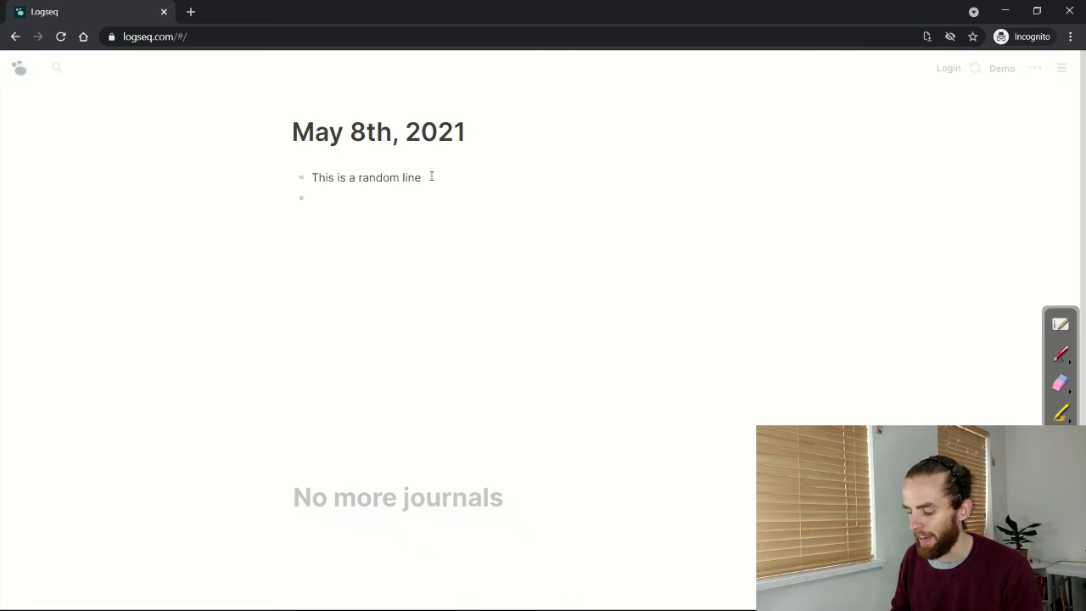
pyautogui.write('This in')
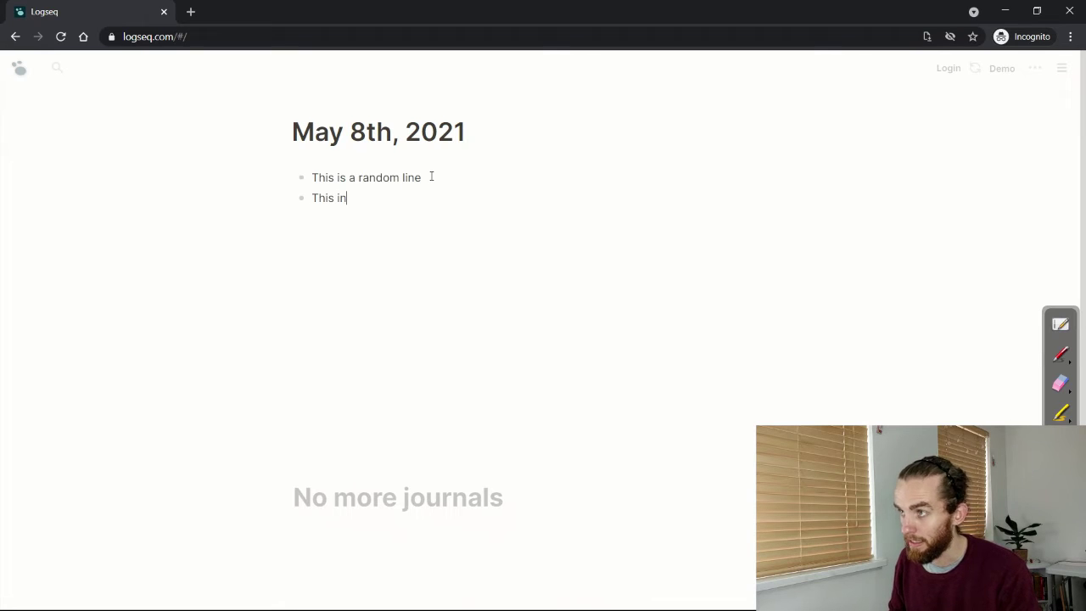
pyautogui.press('BackSpace')
pyautogui.write('s anoth')
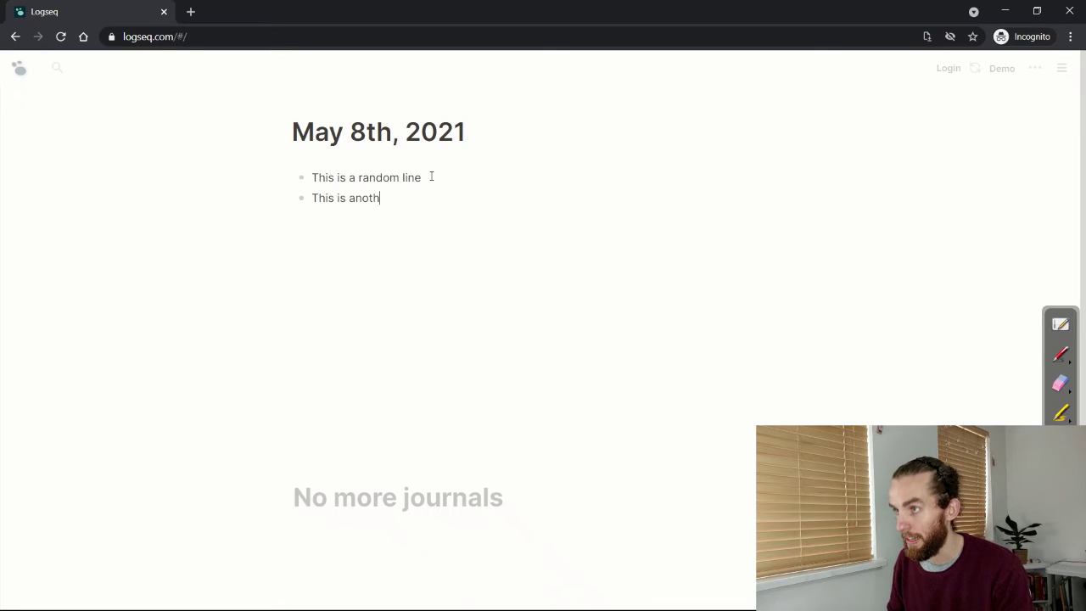
pyautogui.write('er bl')
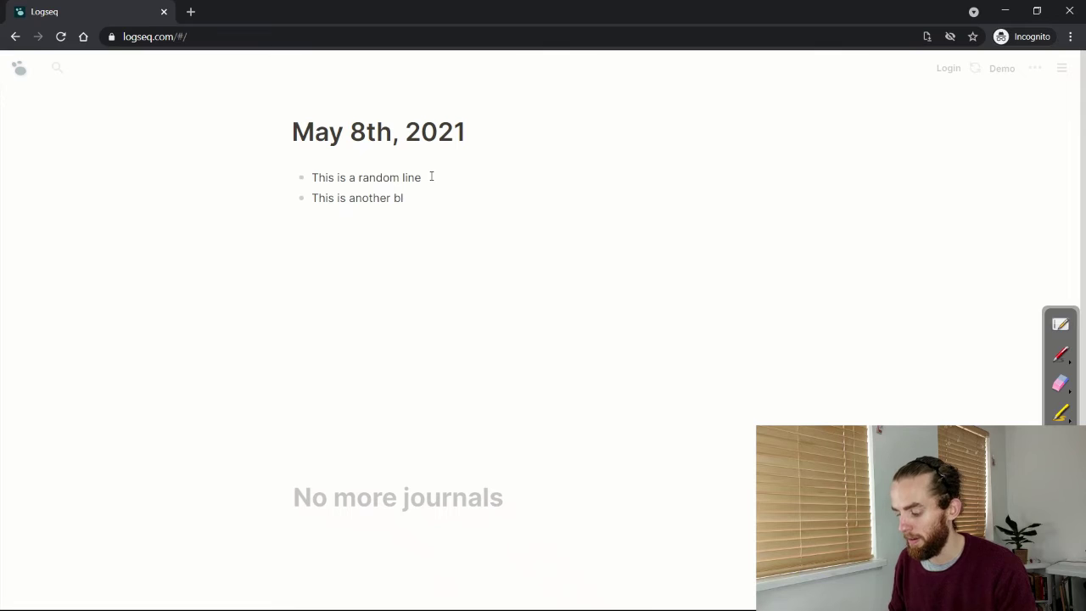
pyautogui.write('ock')
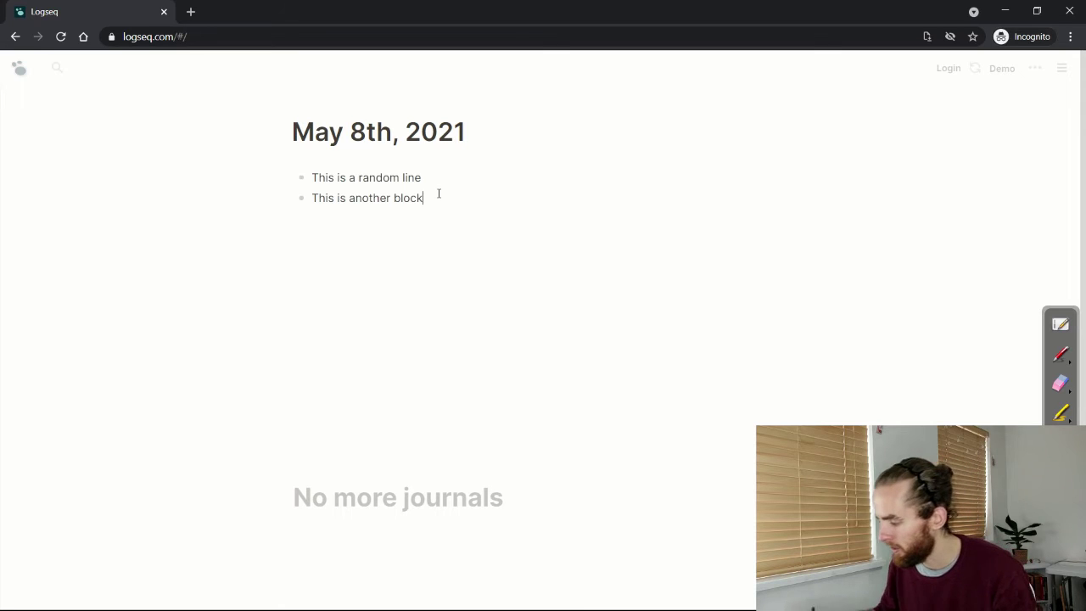
# Draw a scattered cluster of 15 black pen dots on the screen below the journal blocks.
pyautogui.click(1066, 357)
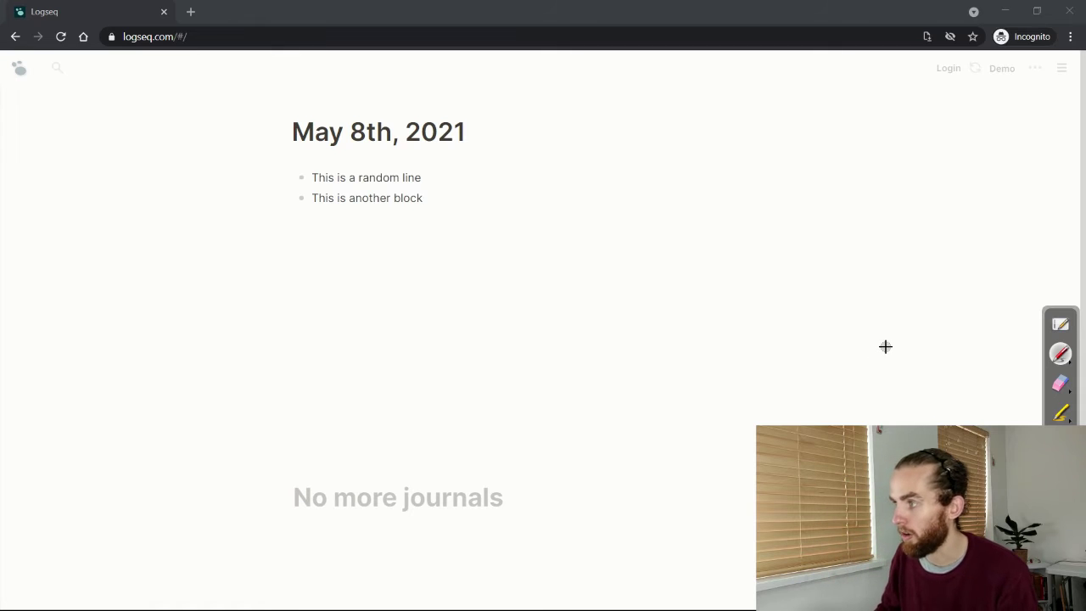
pyautogui.click(148, 341)
pyautogui.click(100, 395)
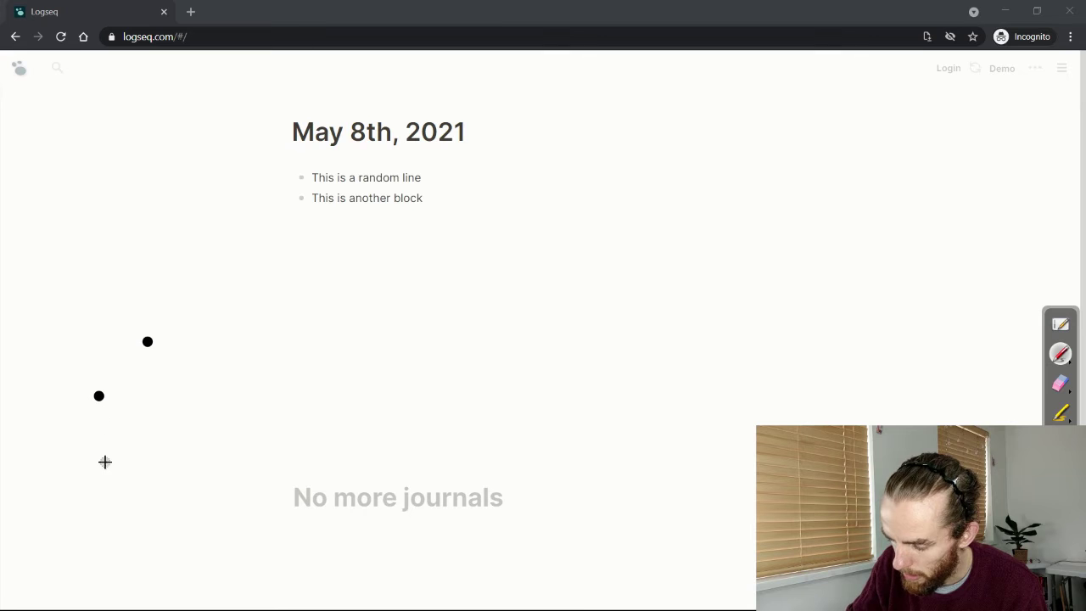
pyautogui.click(118, 467)
pyautogui.click(181, 506)
pyautogui.click(255, 516)
pyautogui.click(295, 448)
pyautogui.click(269, 382)
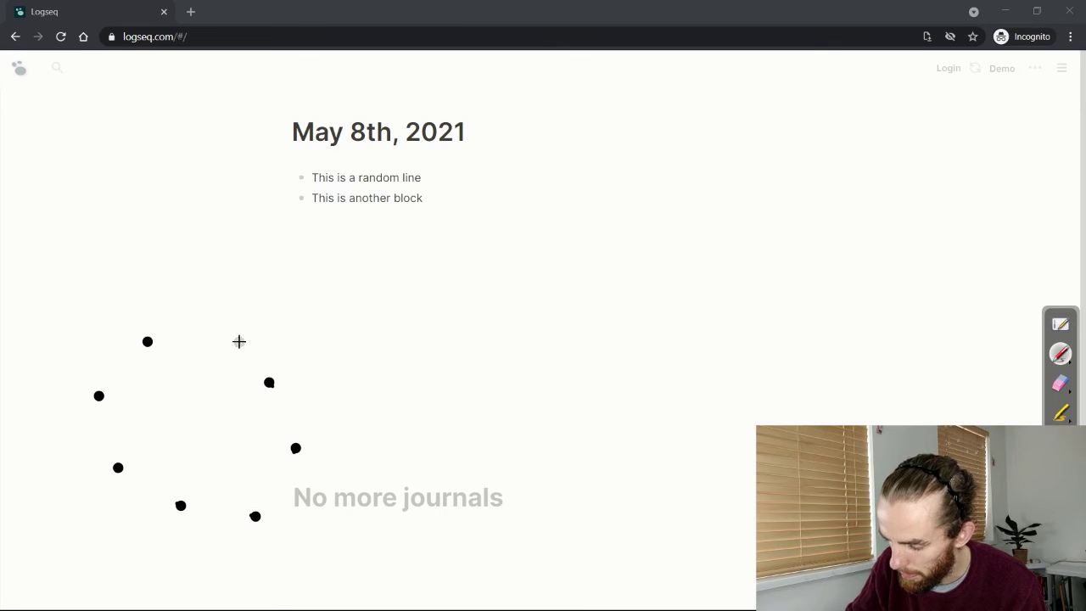
pyautogui.click(234, 337)
pyautogui.click(191, 358)
pyautogui.click(174, 408)
pyautogui.click(220, 438)
pyautogui.click(253, 431)
pyautogui.click(225, 388)
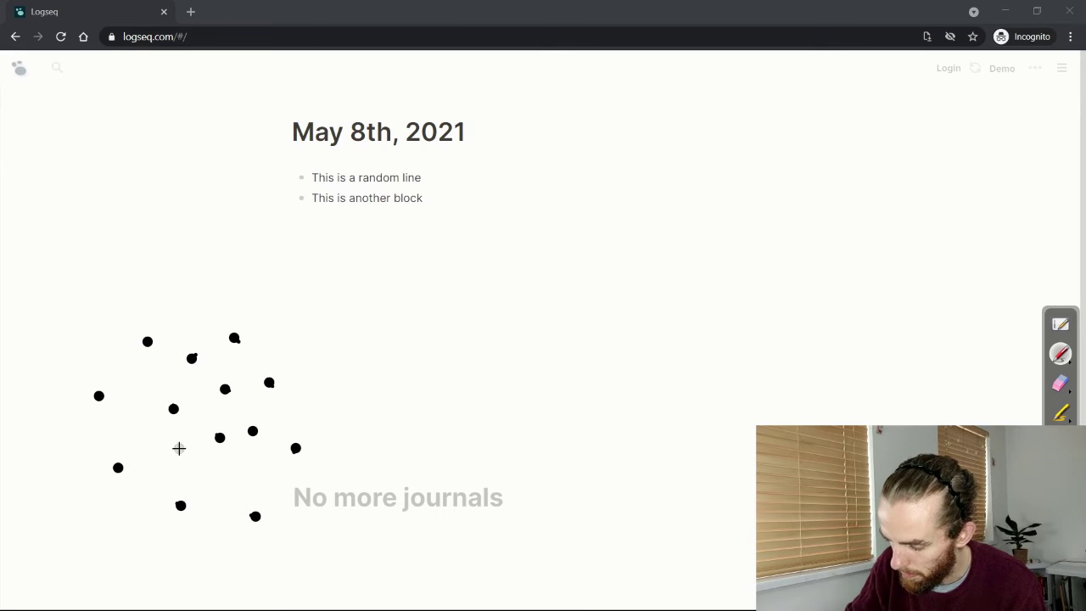
pyautogui.click(178, 449)
pyautogui.click(139, 387)
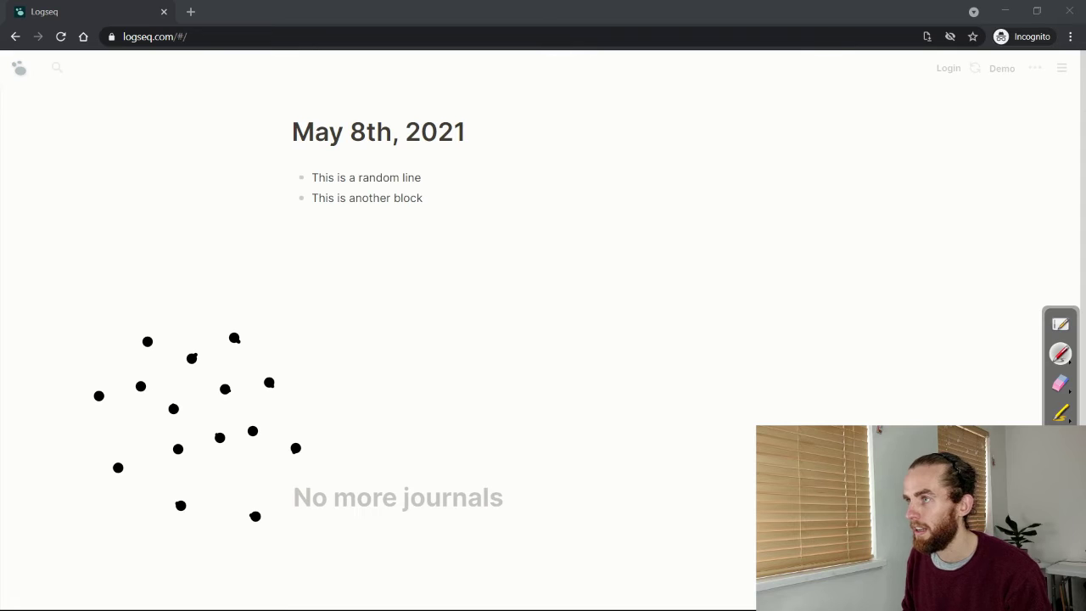
# Add a third journal block containing only a page link to [[Page1]].
pyautogui.click(444, 199)
pyautogui.press('Return')
pyautogui.write('[[')
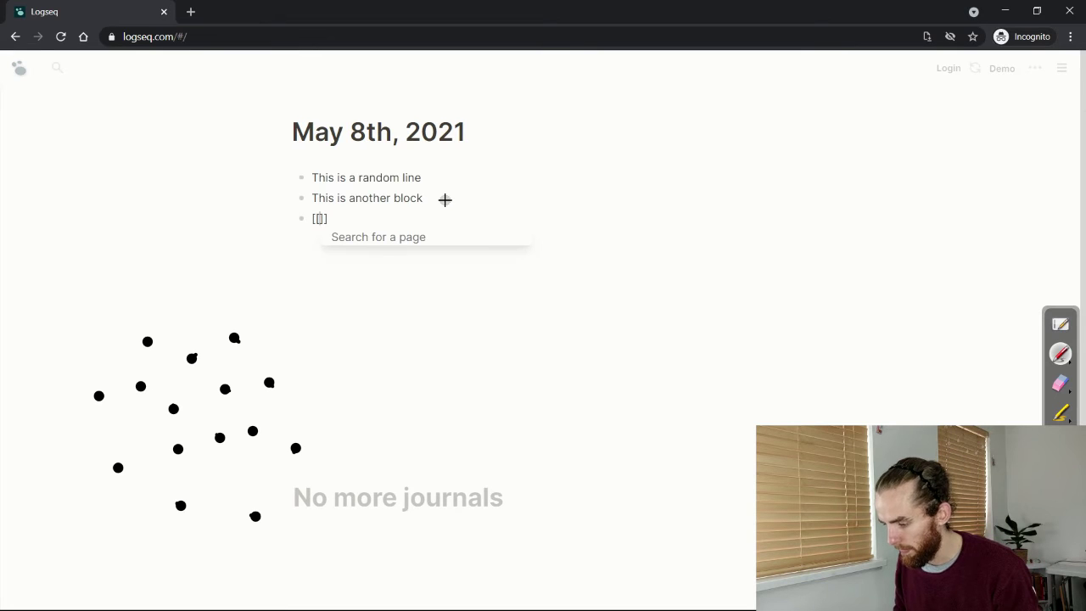
pyautogui.write('Page1')
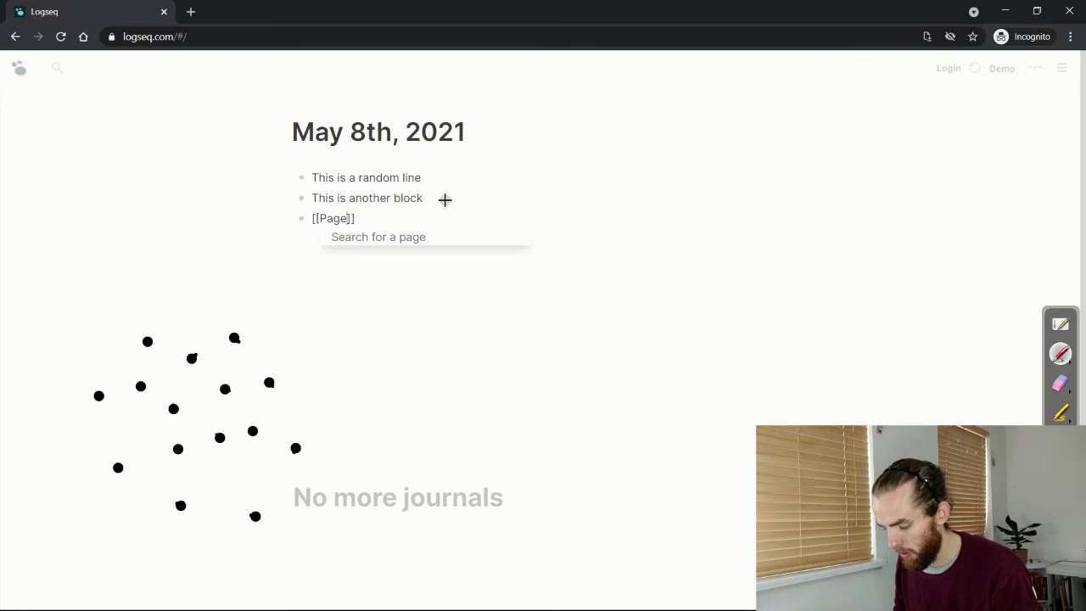
pyautogui.press('Return')
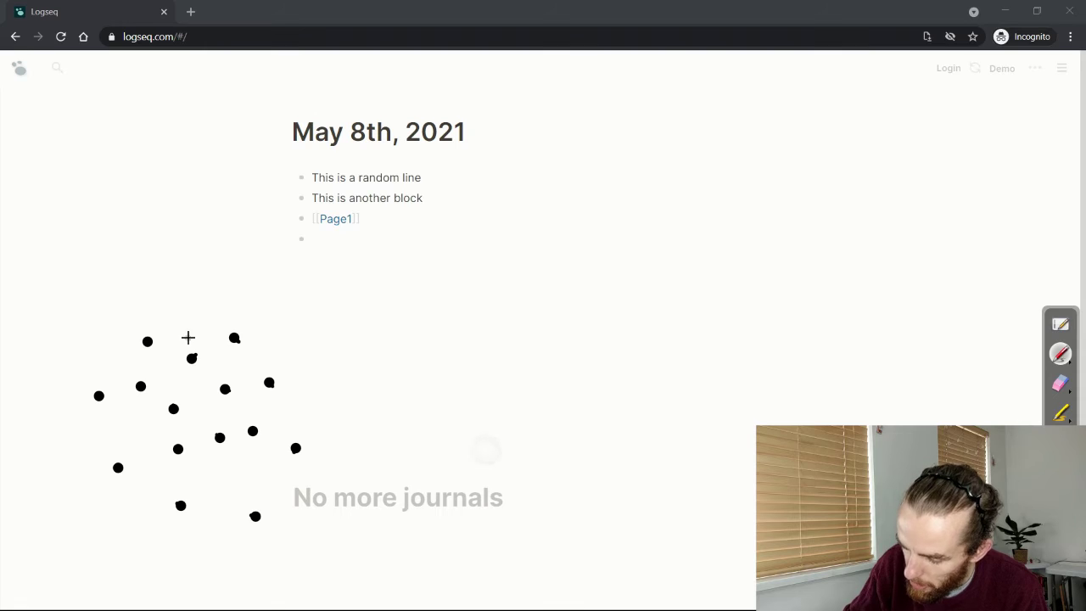
# Draw a blue dot among the black dots and handwrite the label "Page 1" beside it.
pyautogui.click(192, 393)
pyautogui.moveTo(203, 370)
pyautogui.mouseDown()
pyautogui.moveTo(220, 371)
pyautogui.moveTo(251, 342)
pyautogui.mouseUp()
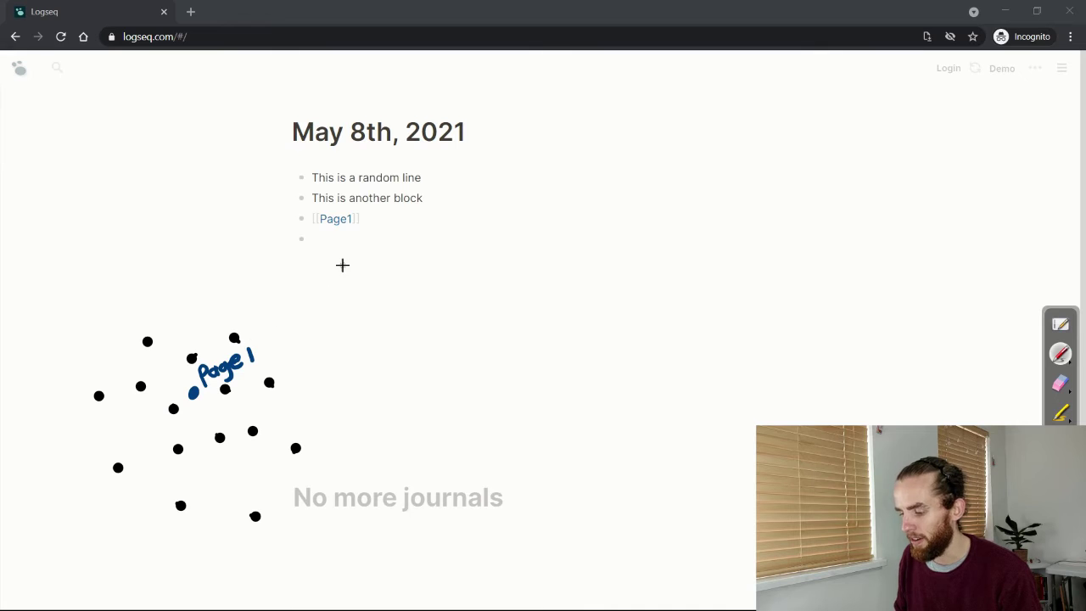
# Write the journal block "There is another page called [[Page2]]" below the Page1 link.
pyautogui.click(391, 229)
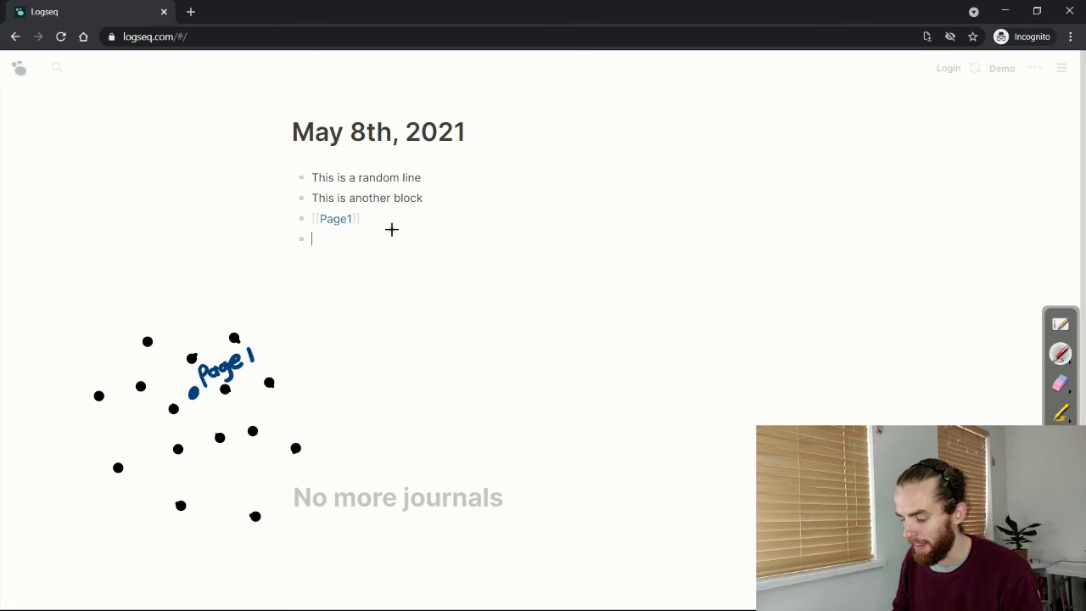
pyautogui.write('There is anothe')
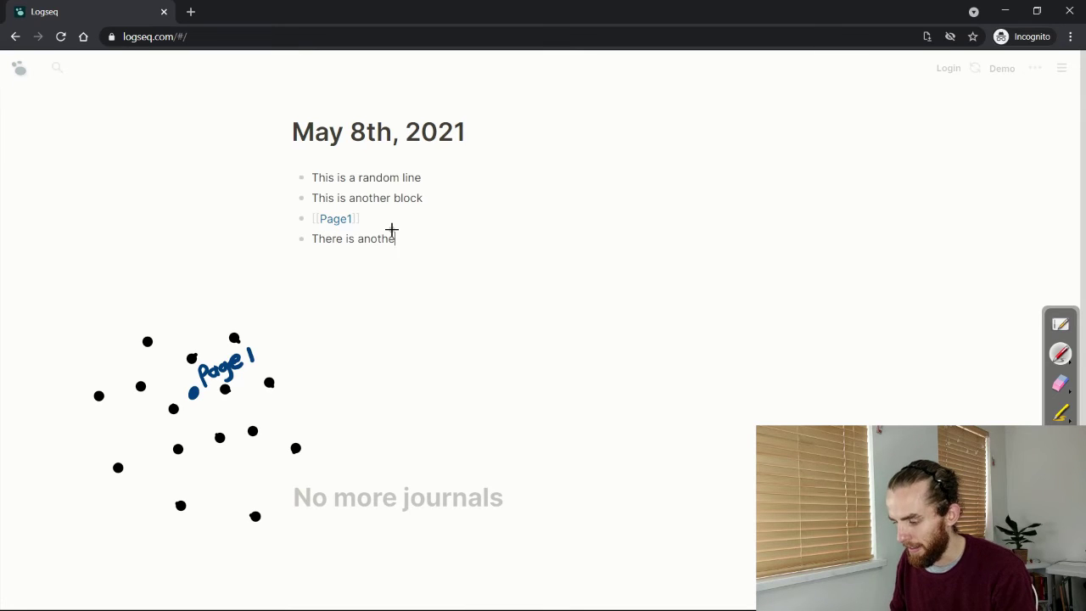
pyautogui.write('r pa')
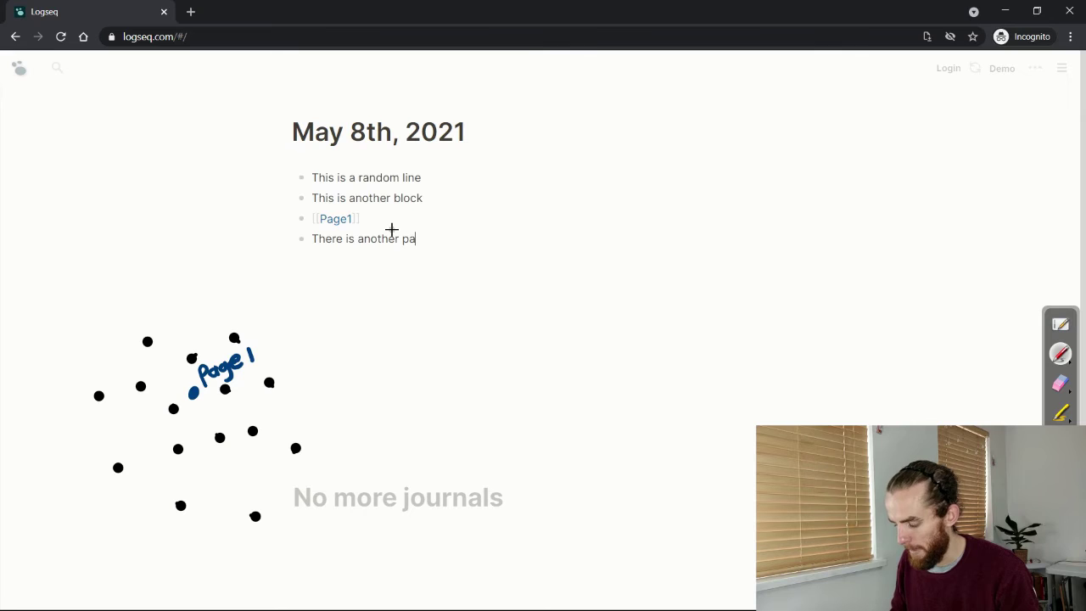
pyautogui.write('ge called [[Page2')
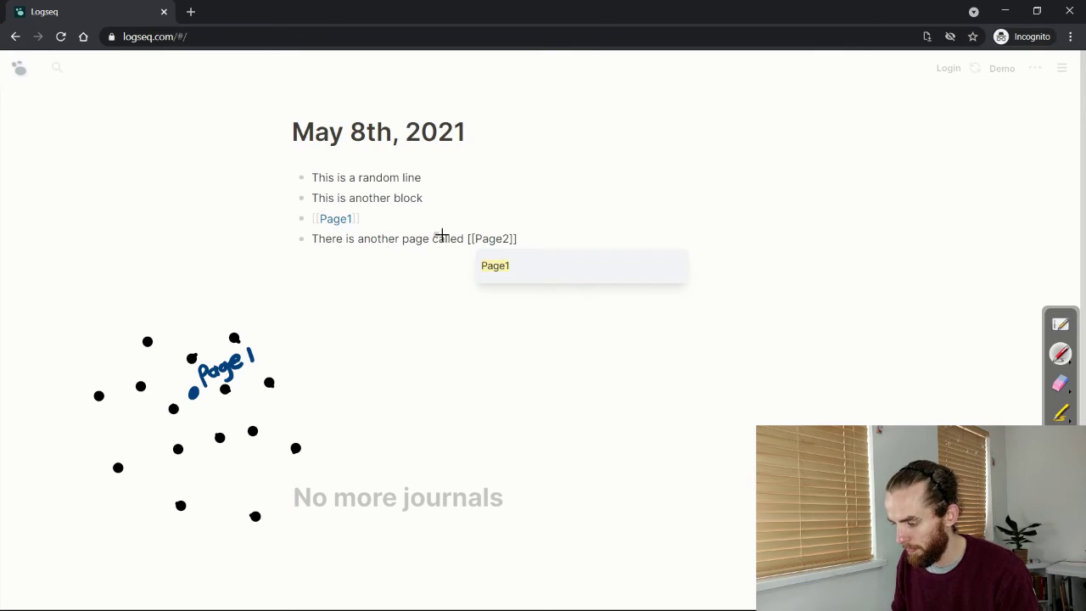
pyautogui.press('Return')
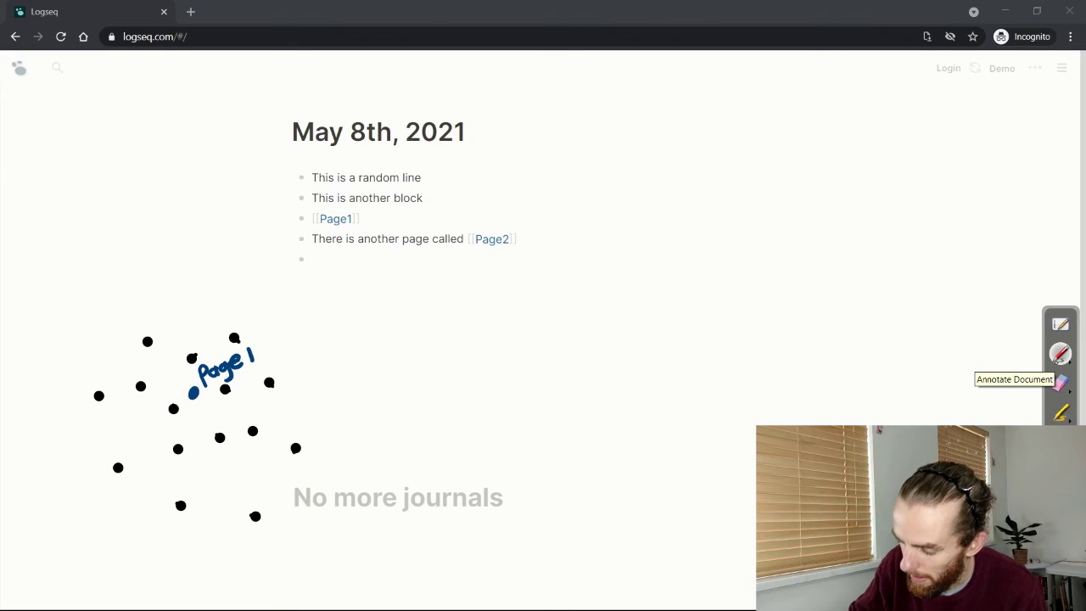
# Draw a second blue dot handwritten-labelled "Page 2" in the cluster, and erase the stray stroke beside "No more journals".
pyautogui.moveTo(220, 419); pyautogui.dragTo(222, 413)
pyautogui.moveTo(513, 490); pyautogui.dragTo(546, 526)
pyautogui.moveTo(234, 420)
pyautogui.mouseDown()
pyautogui.moveTo(243, 404)
pyautogui.moveTo(270, 412)
pyautogui.moveTo(298, 390)
pyautogui.mouseUp()
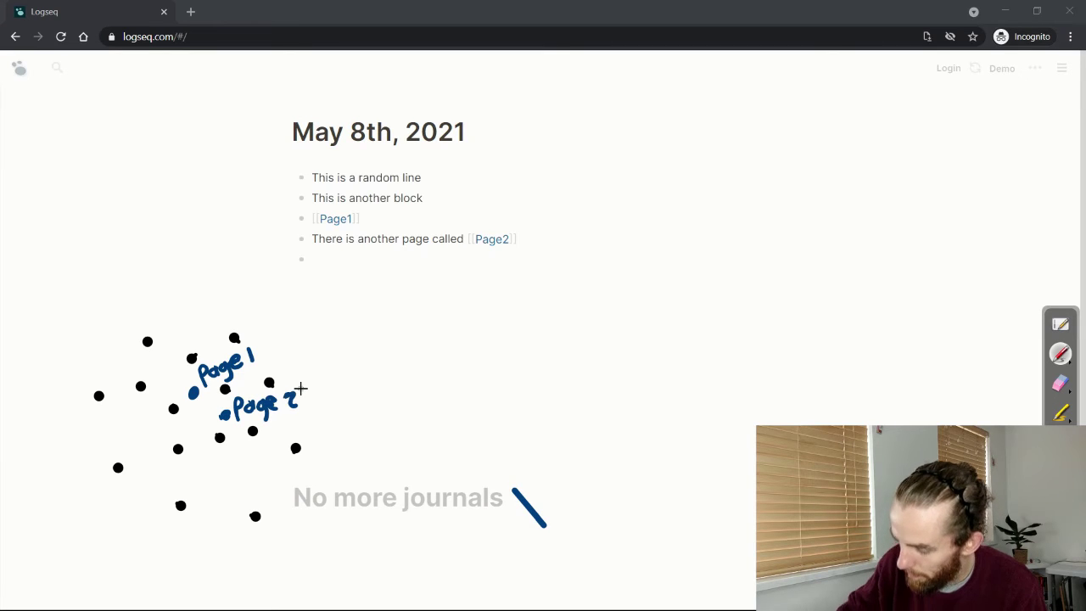
pyautogui.press('e')
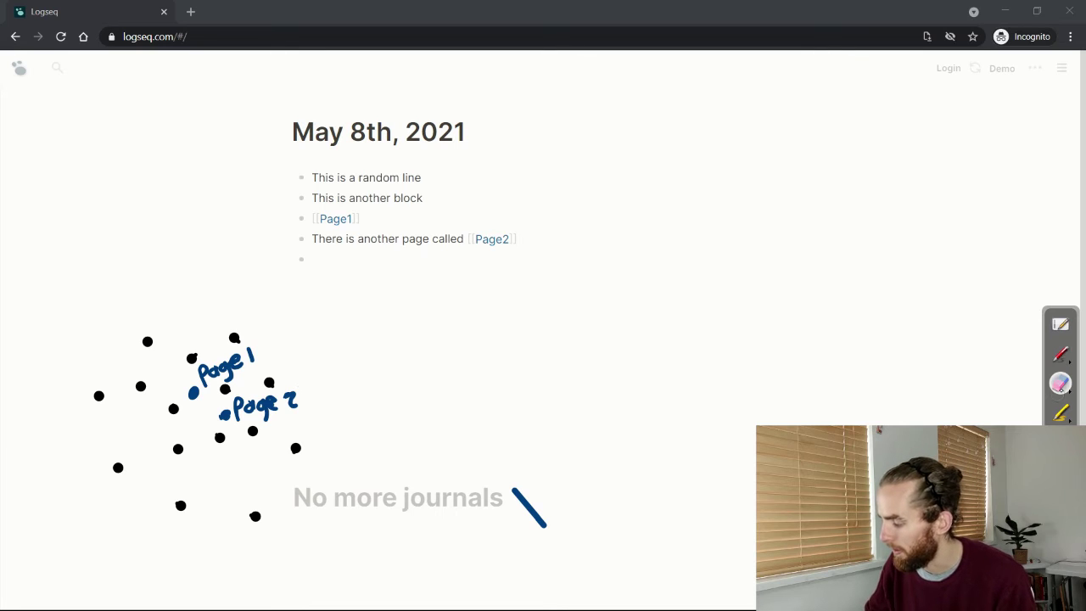
pyautogui.moveTo(557, 511); pyautogui.dragTo(509, 504)
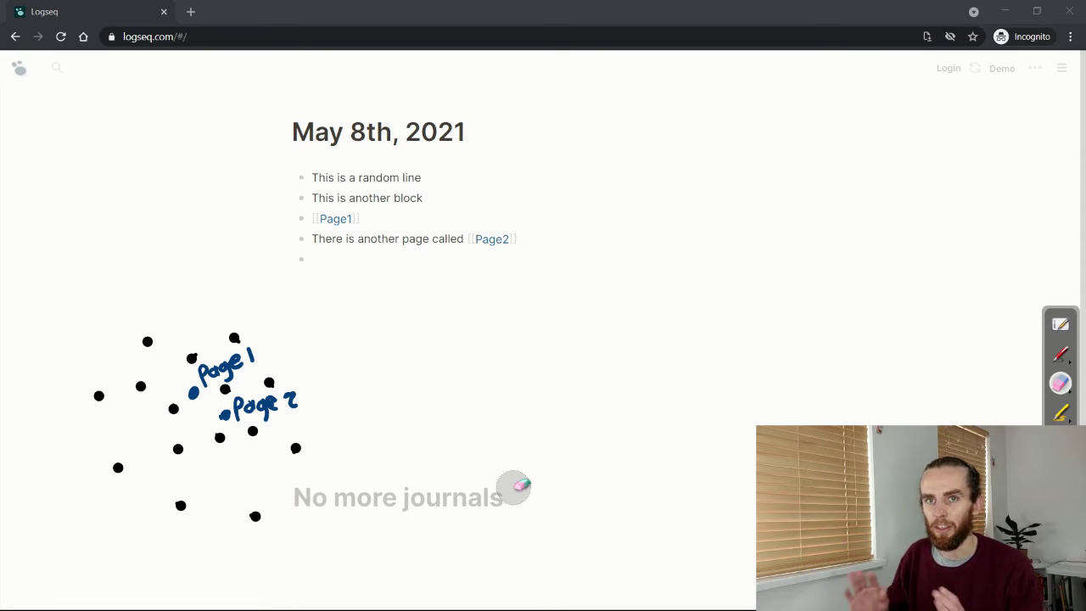
# Open Page1 from the journal and add a link to [[Page2]] as its first block.
pyautogui.press('Escape')
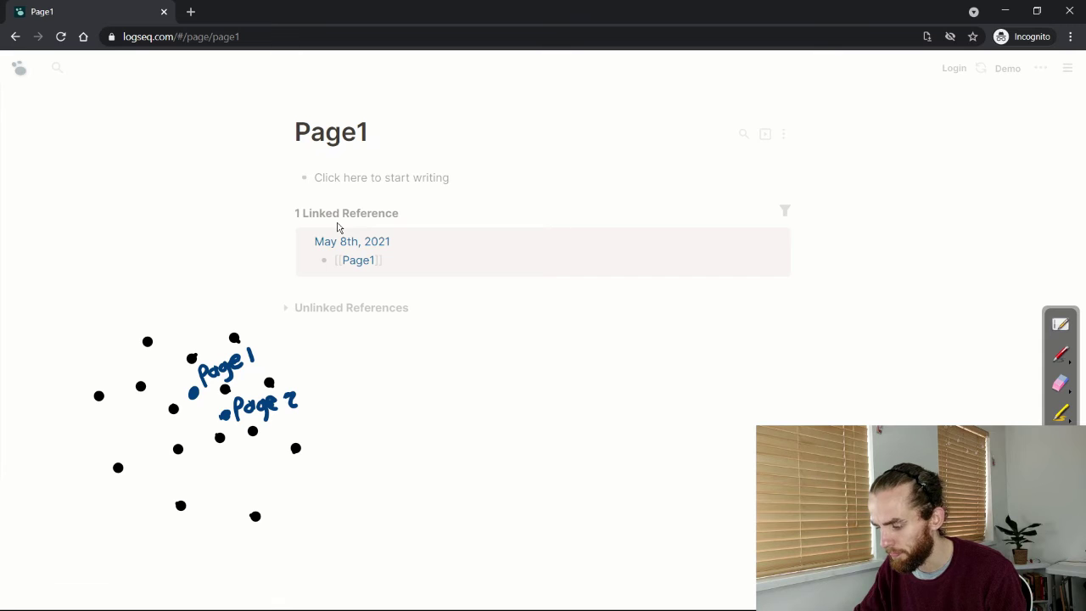
pyautogui.click(352, 177)
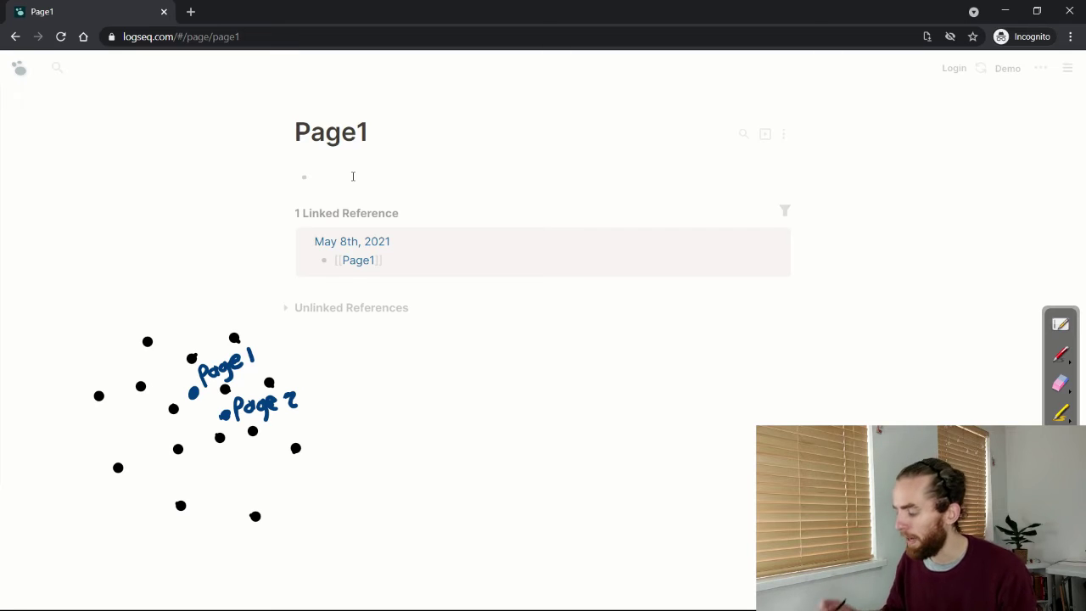
pyautogui.write('[[Pag')
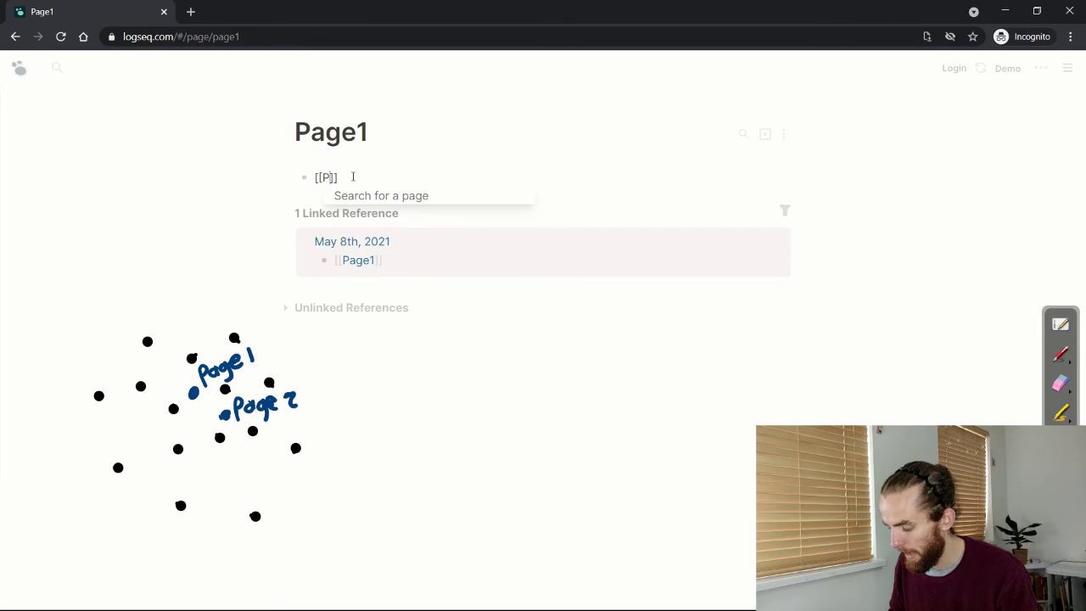
pyautogui.write('e2')
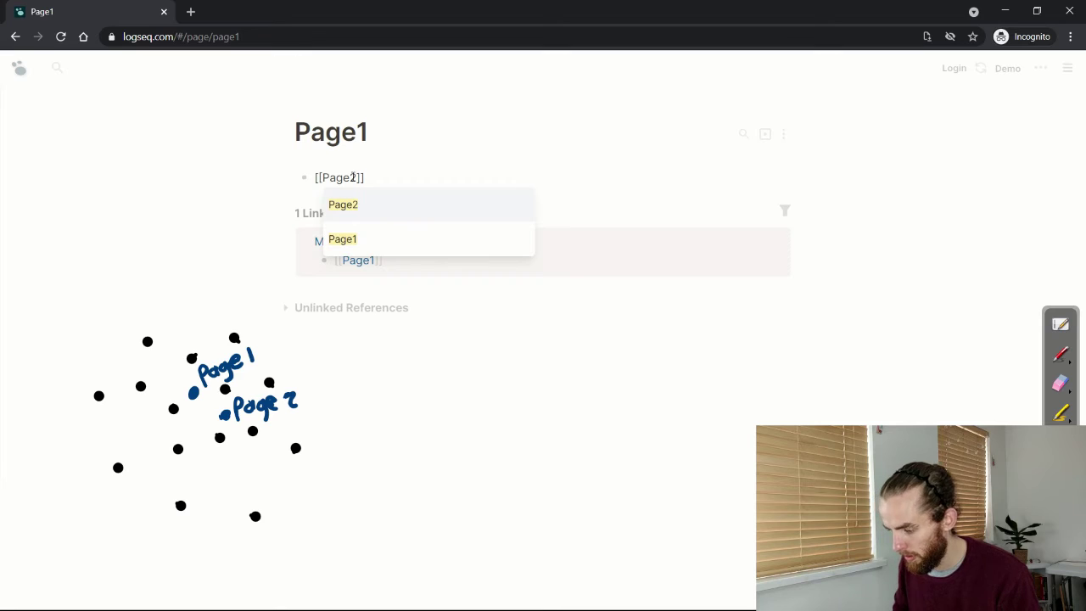
pyautogui.press('Return')
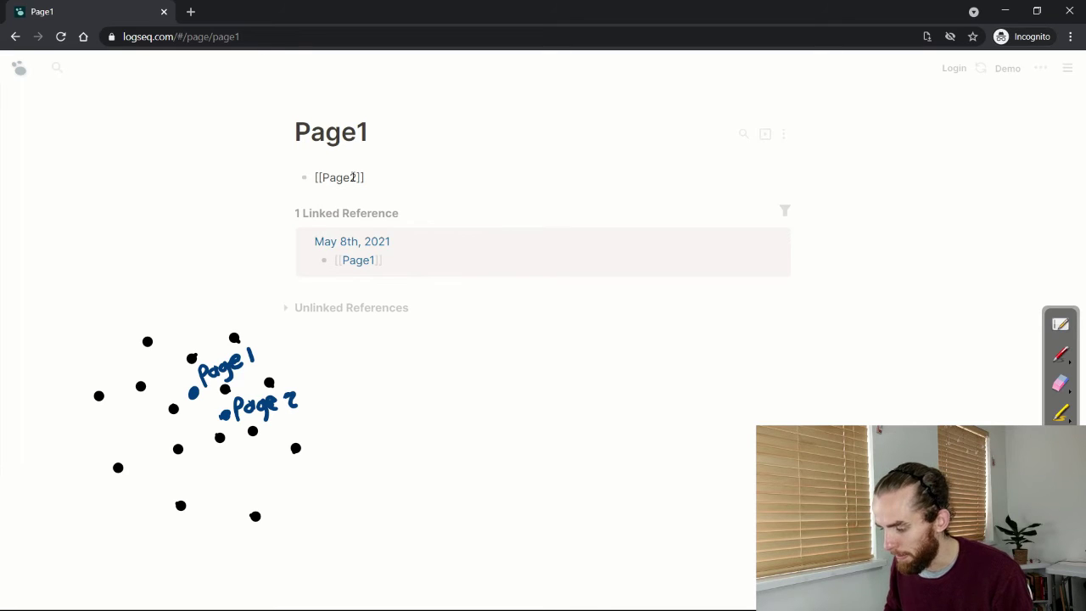
pyautogui.press('Return')
# Draw a blue line joining the Page 1 and Page 2 dots, and erase the stray blue stroke away from the cluster.
pyautogui.click(1060, 355)
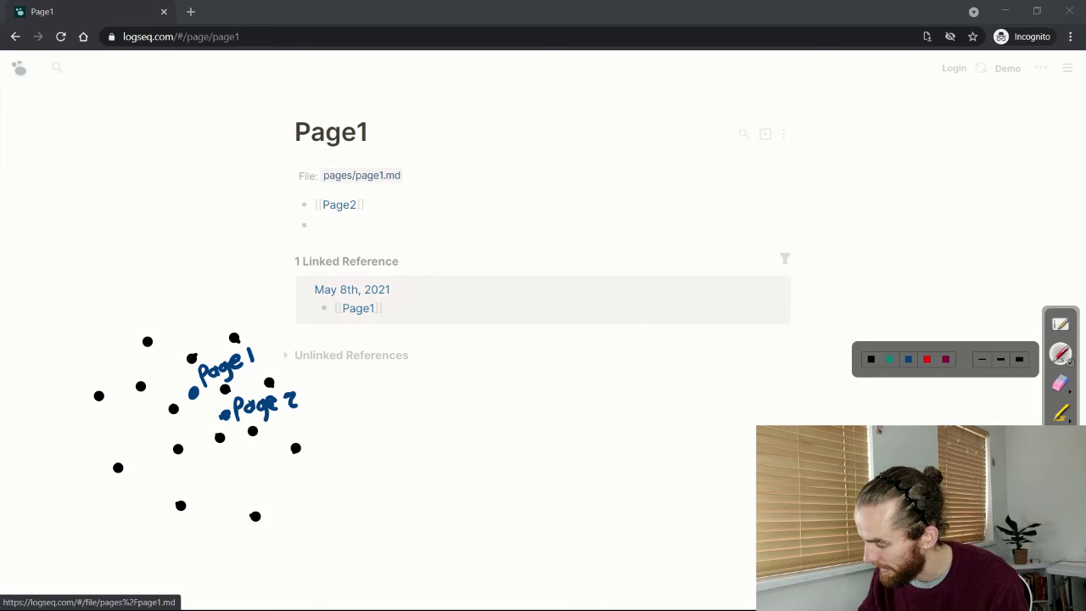
pyautogui.moveTo(511, 419); pyautogui.dragTo(536, 438)
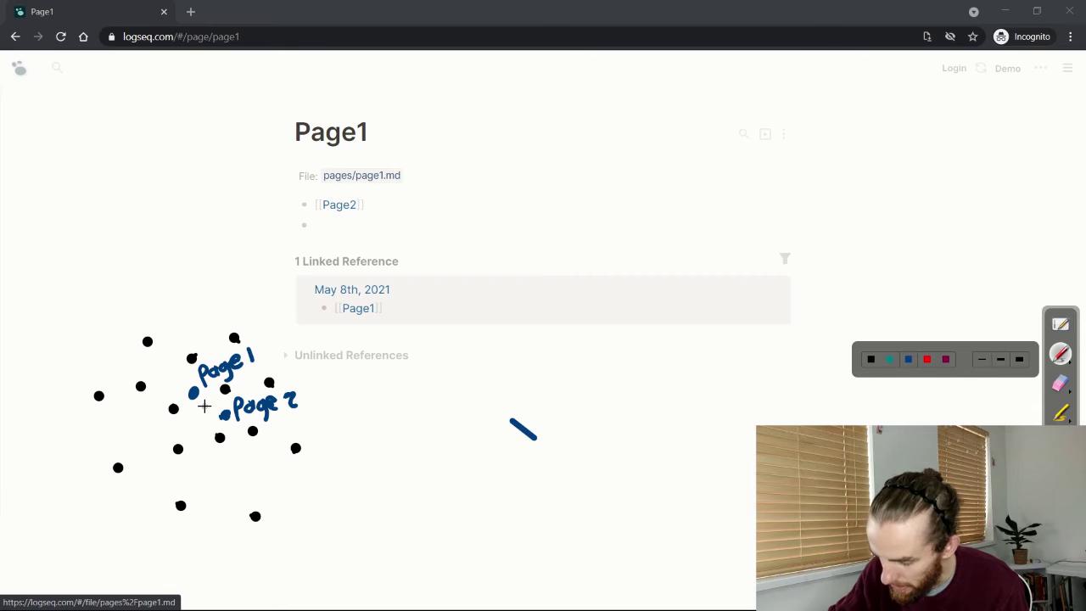
pyautogui.moveTo(194, 392); pyautogui.dragTo(227, 417)
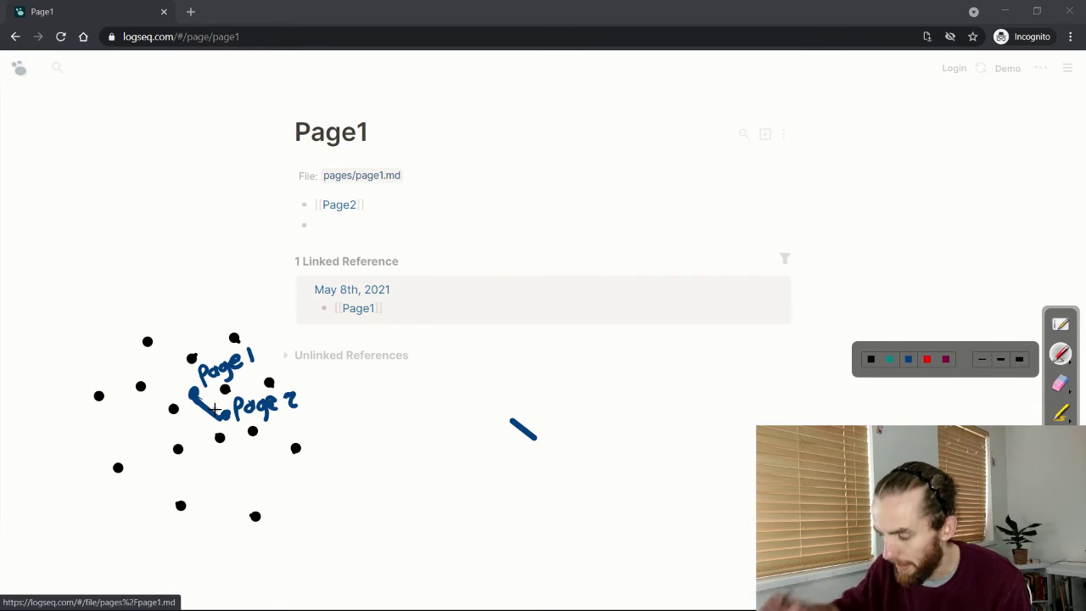
pyautogui.click(1060, 384)
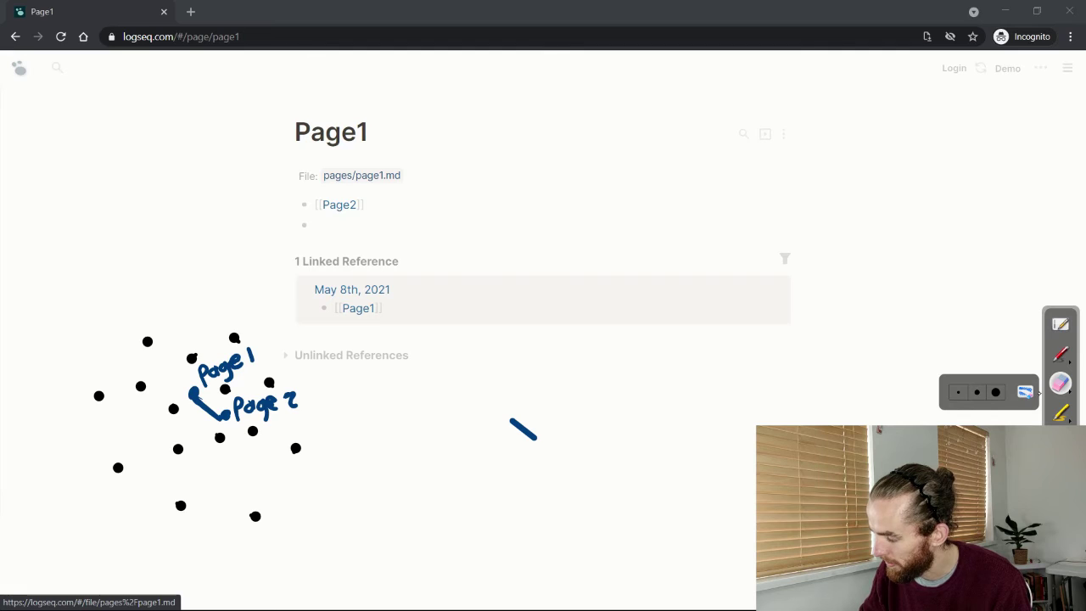
pyautogui.moveTo(528, 424); pyautogui.dragTo(517, 419)
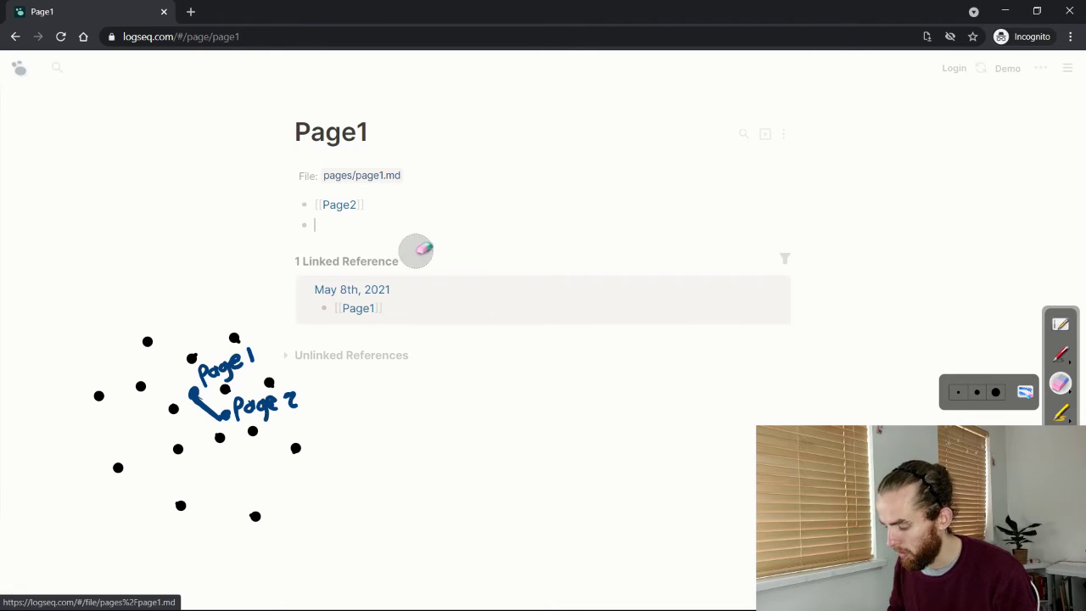
# Add a second block on Page1 containing only a link to [[Page3]].
pyautogui.write('[[')
pyautogui.write('Page')
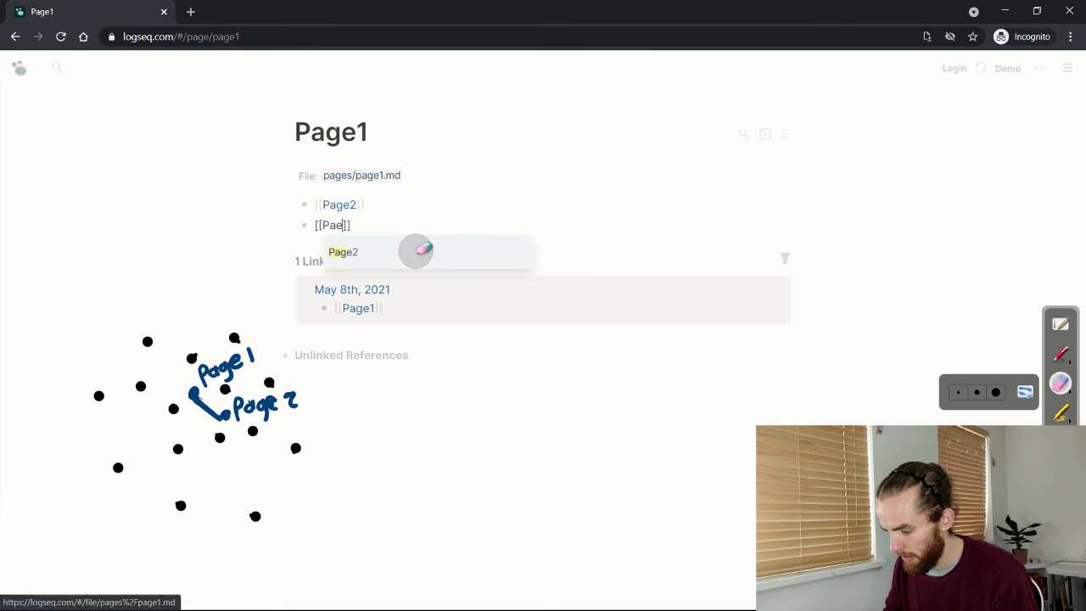
pyautogui.write('3')
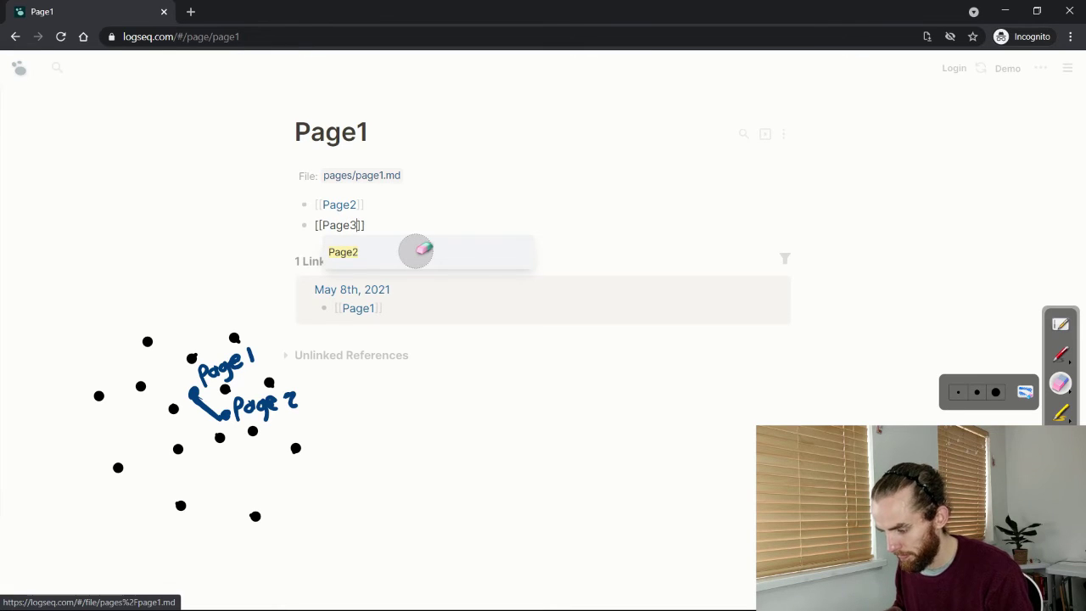
pyautogui.press('End')
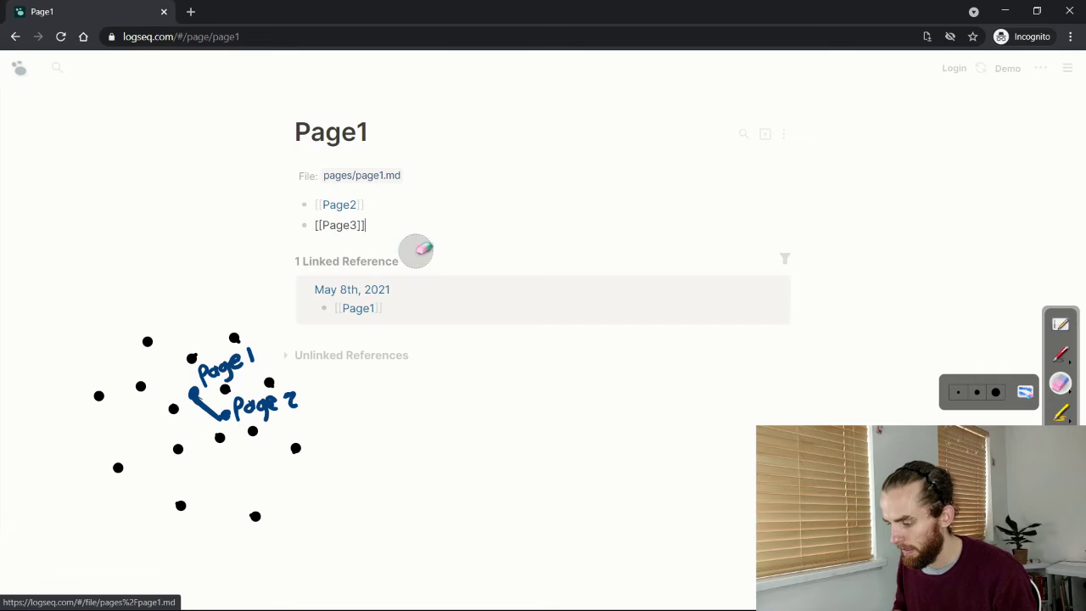
pyautogui.press('Return')
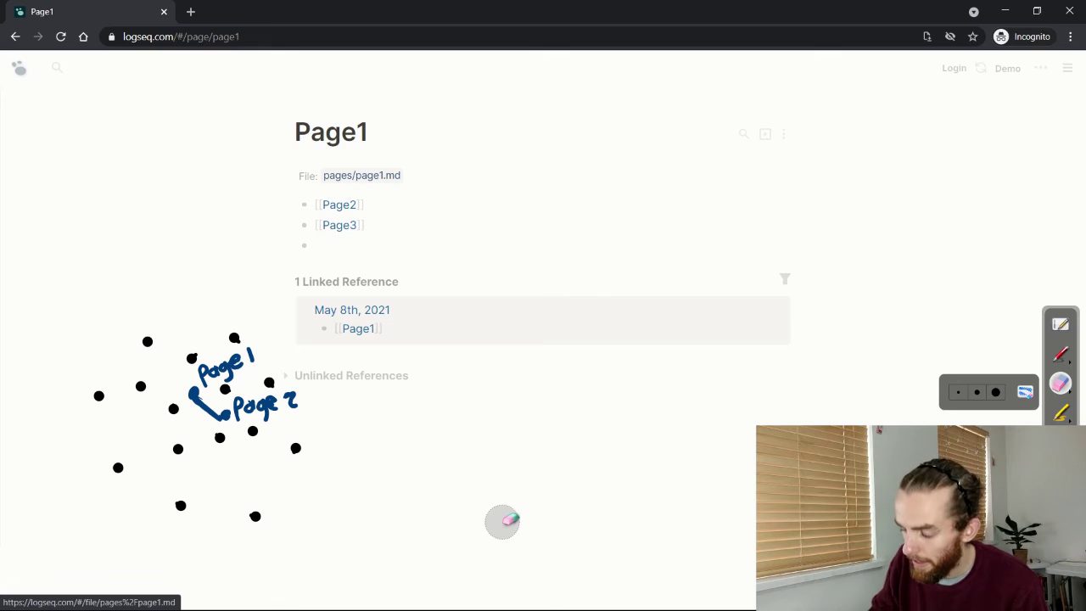
# Draw a third blue dot below Page 1, handwrite "Page" beside it, and connect it to the Page 1 dot with a line.
pyautogui.click(153, 400)
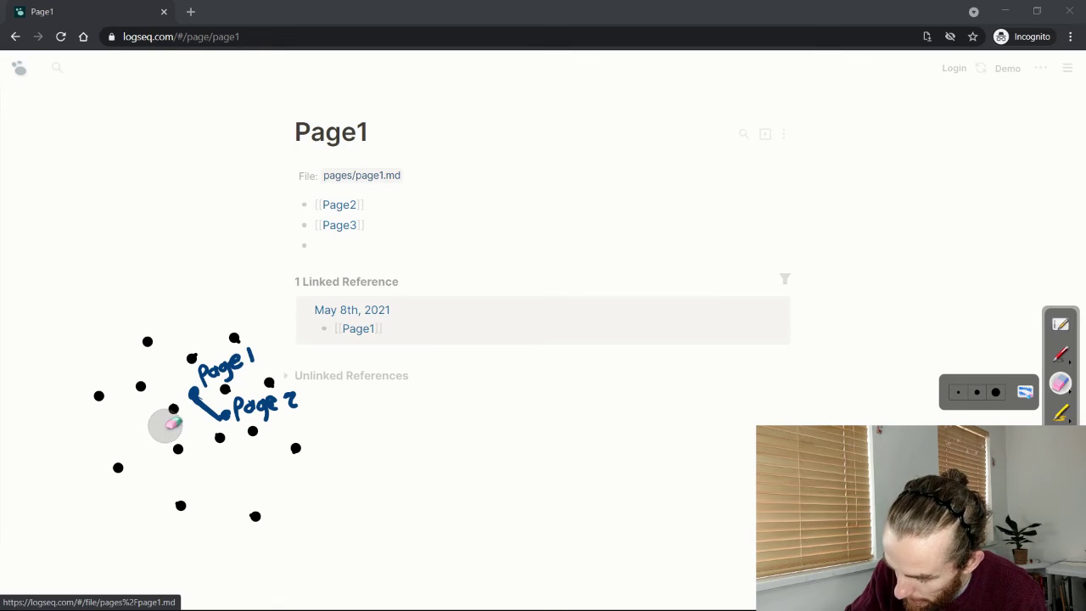
pyautogui.hotkey('ctrl', 'shift', 'p')
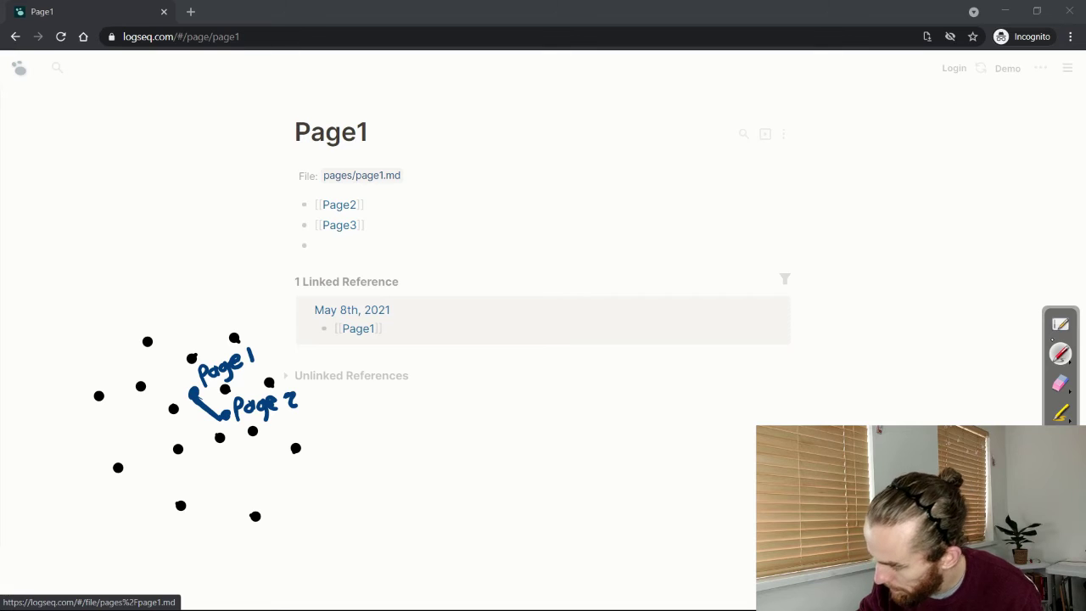
pyautogui.click(184, 434)
pyautogui.moveTo(192, 451)
pyautogui.mouseDown()
pyautogui.moveTo(194, 470)
pyautogui.moveTo(207, 465)
pyautogui.mouseUp()
pyautogui.moveTo(214, 457); pyautogui.dragTo(212, 480)
pyautogui.moveTo(222, 458)
pyautogui.mouseDown()
pyautogui.moveTo(229, 451)
pyautogui.moveTo(228, 464)
pyautogui.mouseUp()
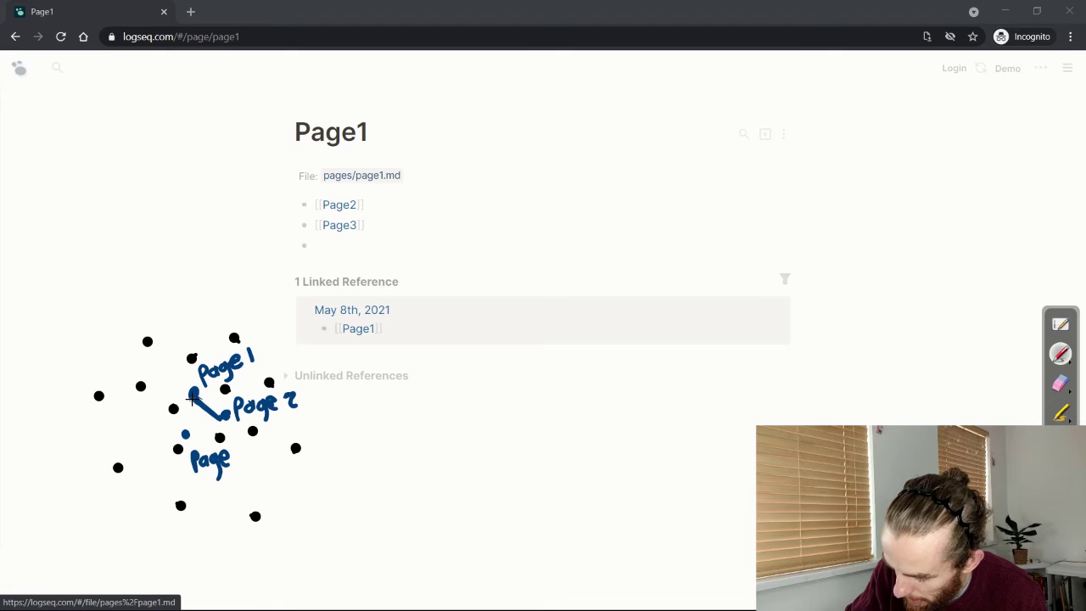
pyautogui.moveTo(193, 394)
pyautogui.mouseDown()
pyautogui.moveTo(186, 433)
pyautogui.moveTo(194, 392)
pyautogui.mouseUp()
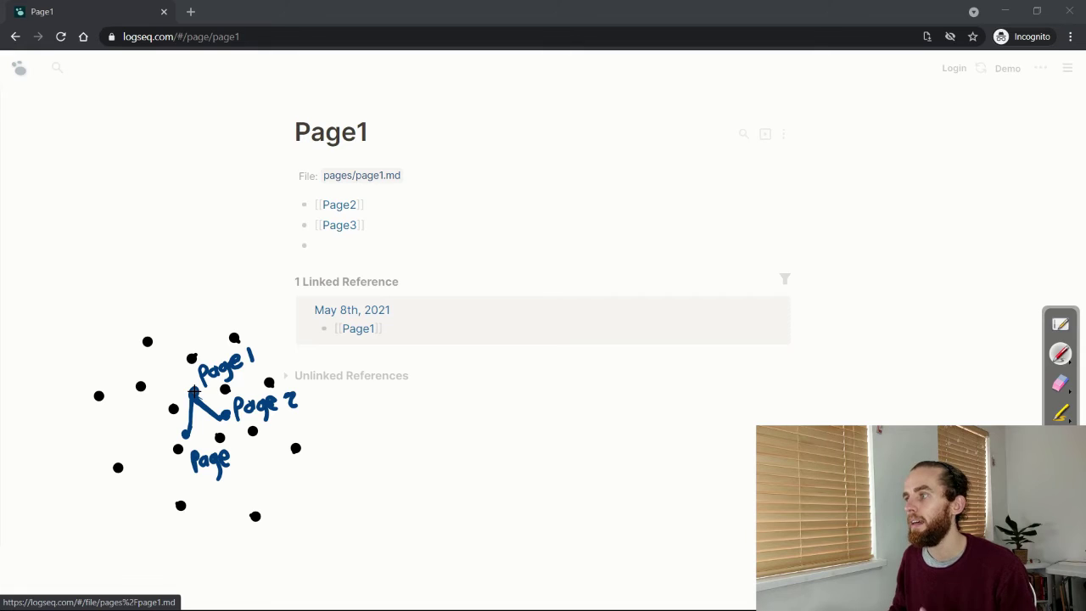
# Search the notes for "Page" and open Page2 from the results.
pyautogui.click(381, 217)
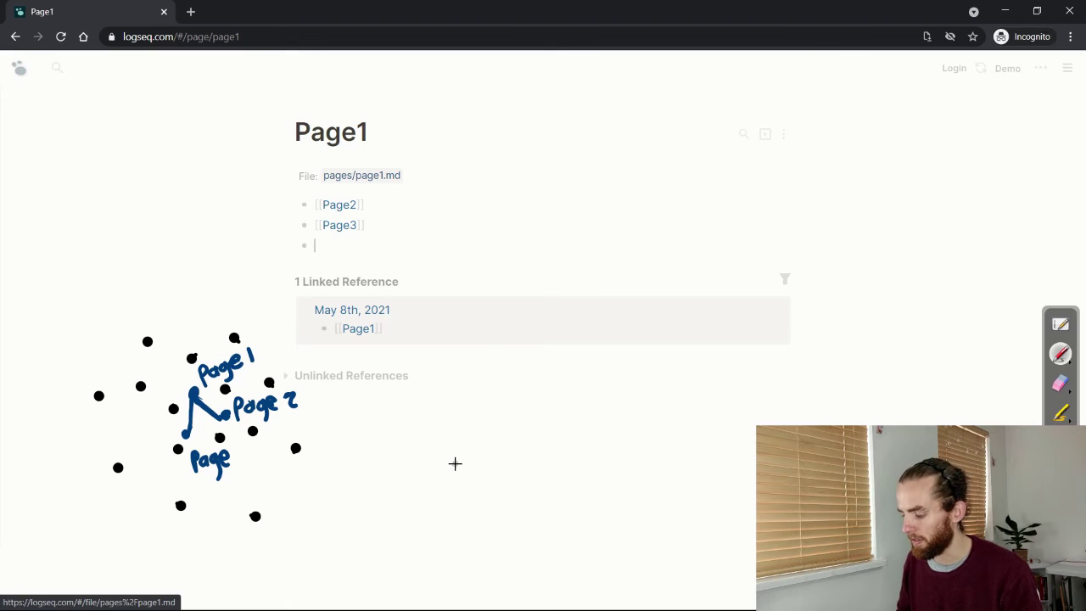
pyautogui.hotkey('ctrl', 'k')
pyautogui.write('Page')
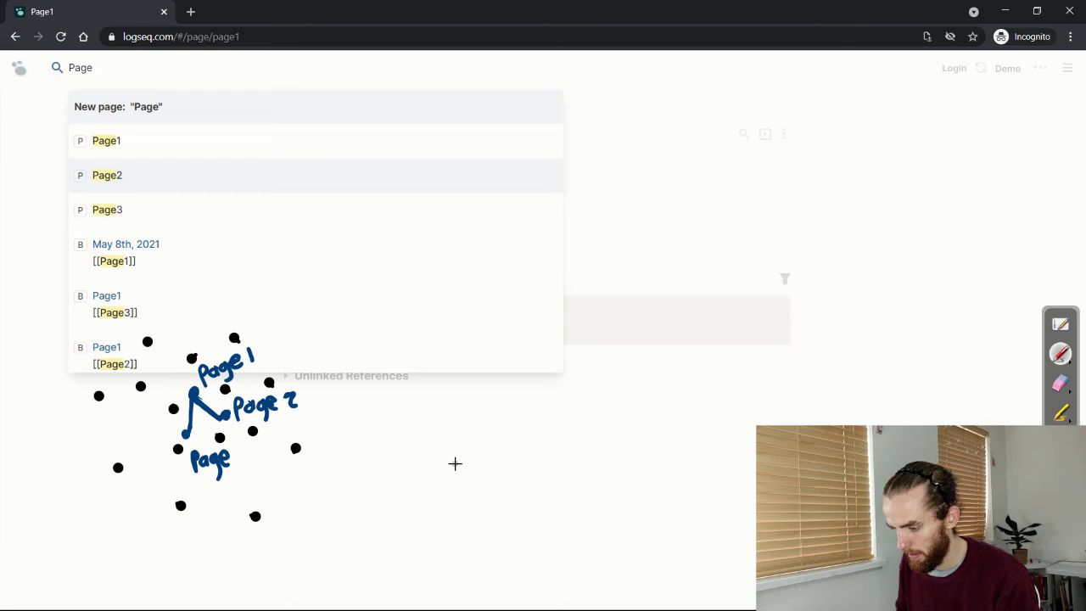
pyautogui.click(177, 175)
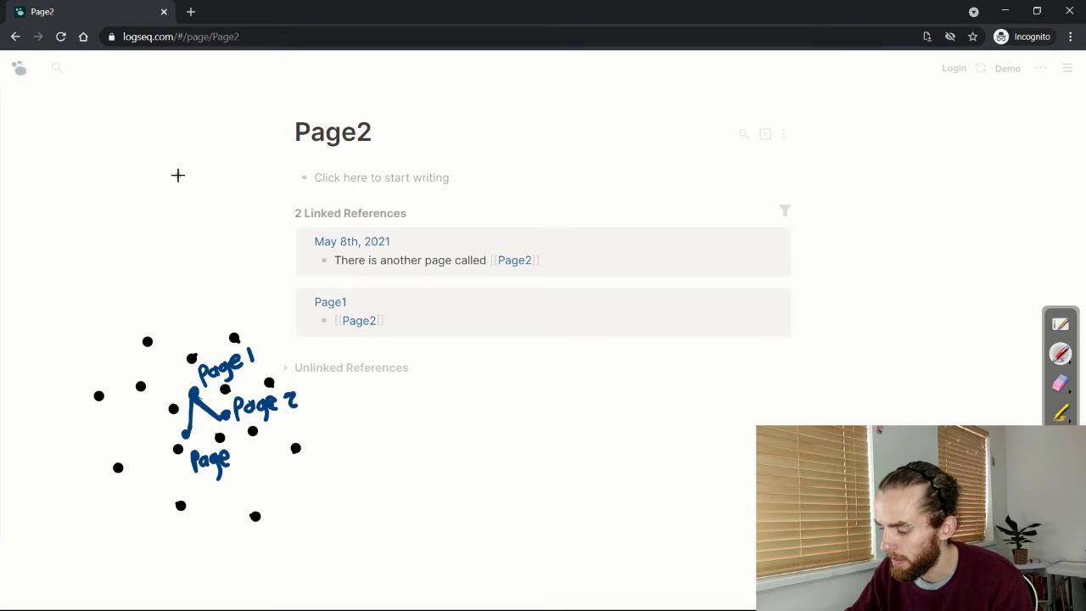
# Mark the May 8th, 2021 and Page1 entries in Page2's linked references with red dots.
pyautogui.click(1060, 354)
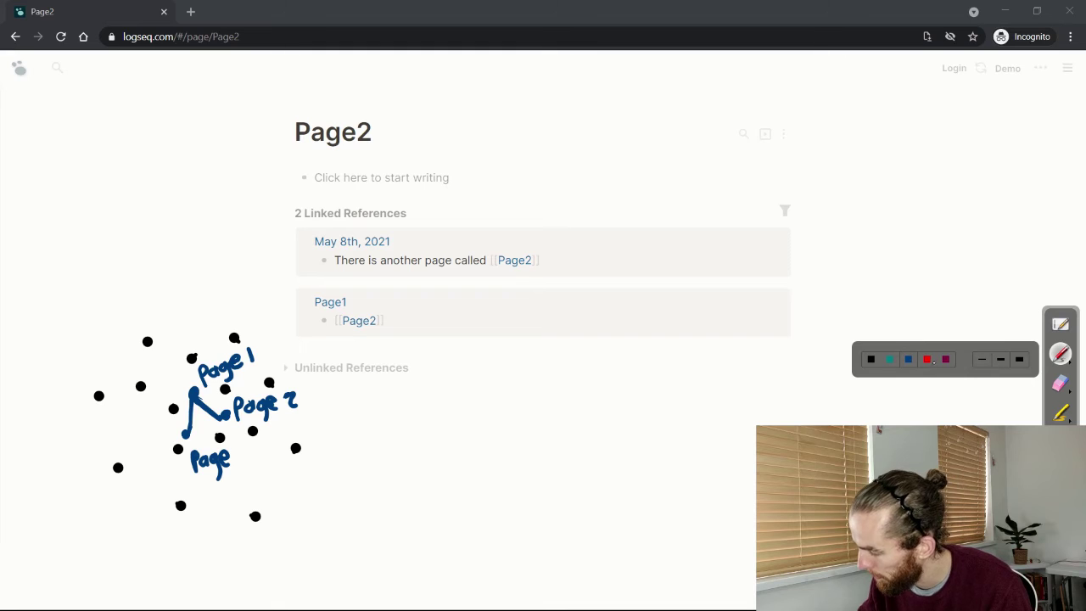
pyautogui.click(925, 358)
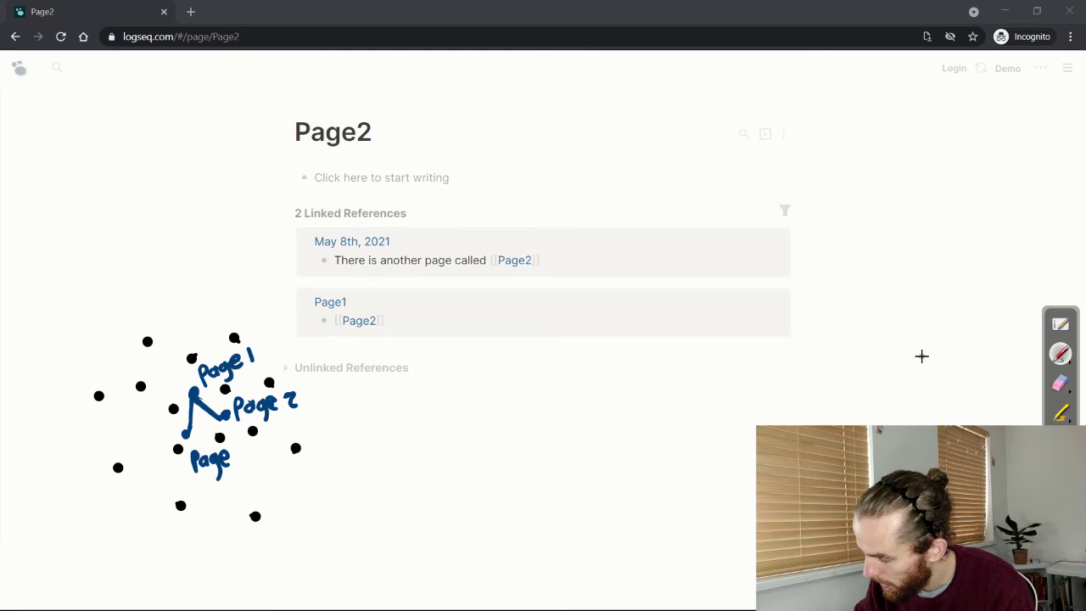
pyautogui.click(298, 241)
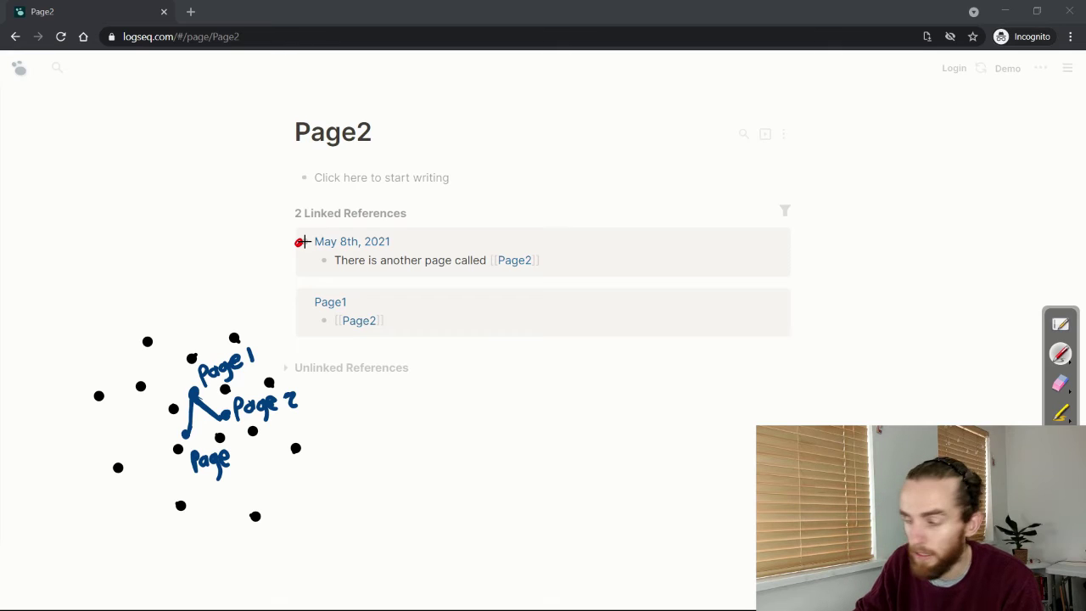
pyautogui.click(301, 299)
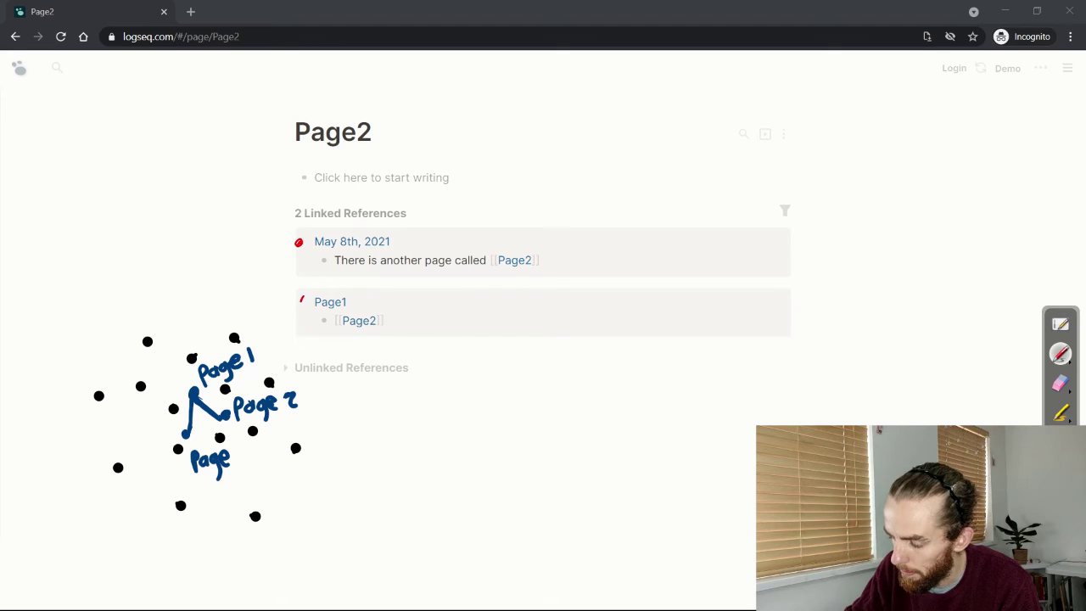
# Complete the third dot's handwritten label with a blue "3" so it reads "Page 3".
pyautogui.click(1061, 353)
pyautogui.click(908, 359)
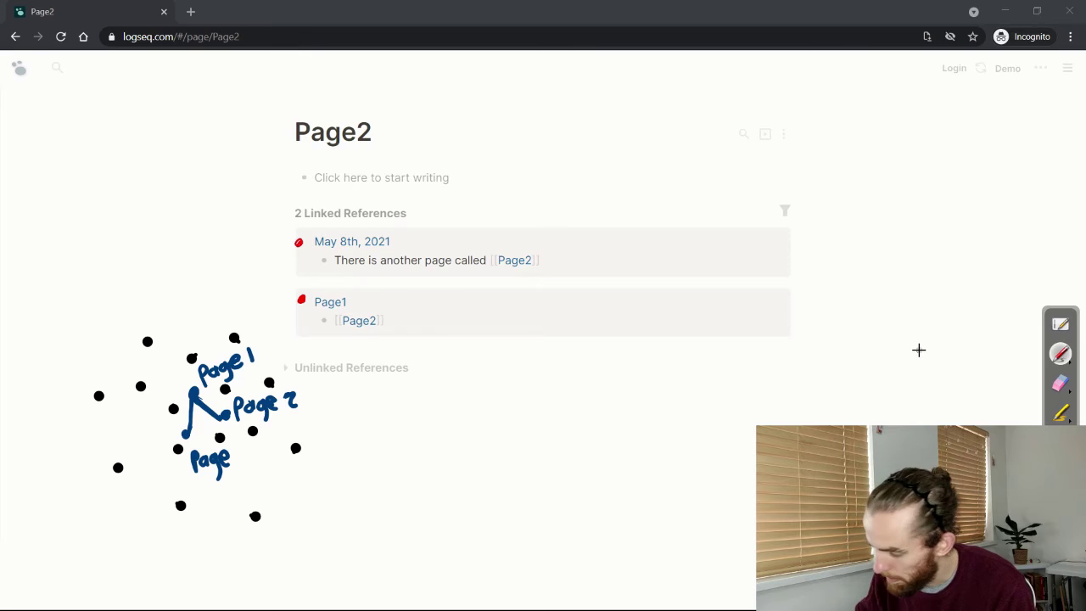
pyautogui.moveTo(234, 447)
pyautogui.mouseDown()
pyautogui.moveTo(247, 441)
pyautogui.moveTo(237, 465)
pyautogui.mouseUp()
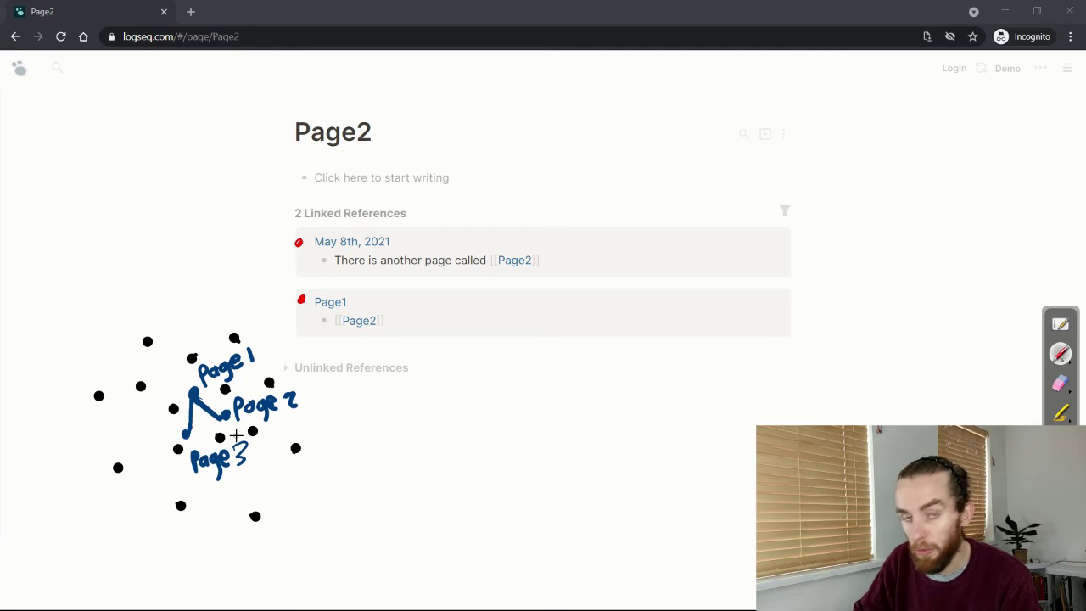
# Write a [[Page3]] link as Page2's first block, and draw a blue line joining the Page 3 and Page 2 dots.
pyautogui.click(670, 214)
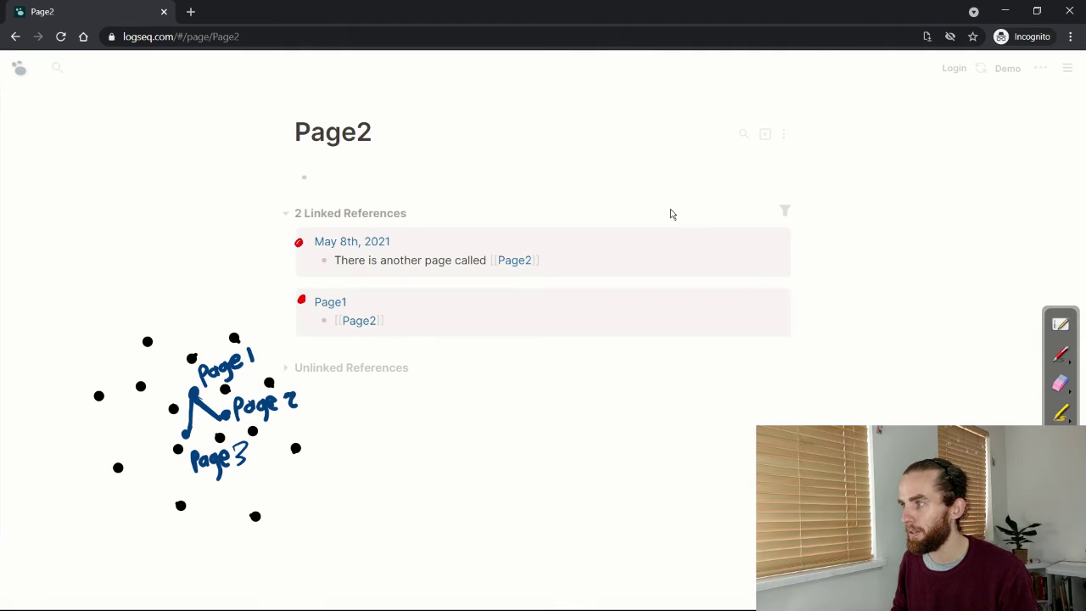
pyautogui.write('[[')
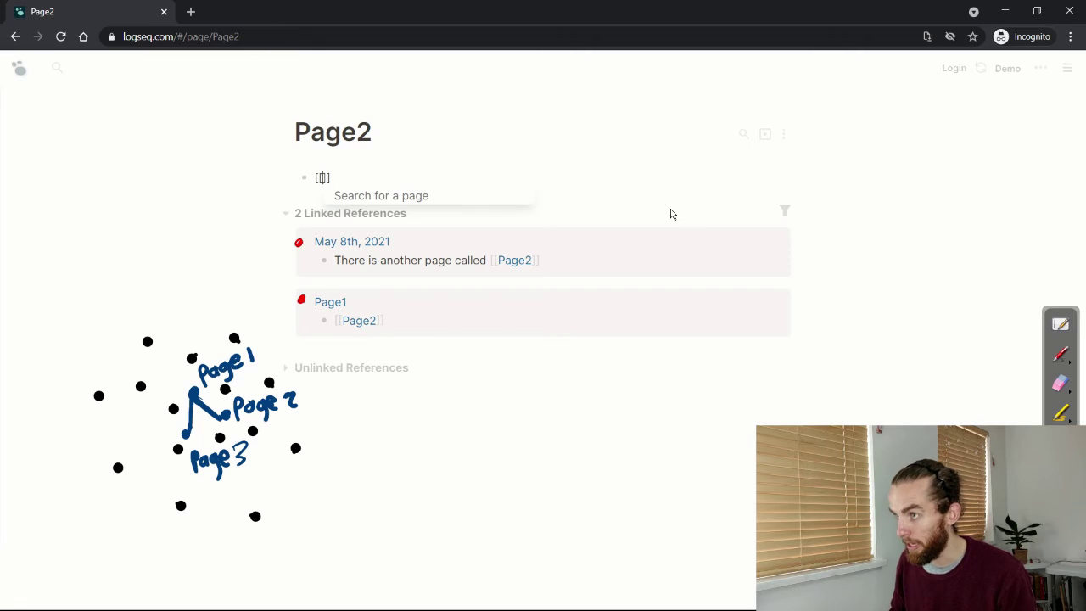
pyautogui.write('Page3')
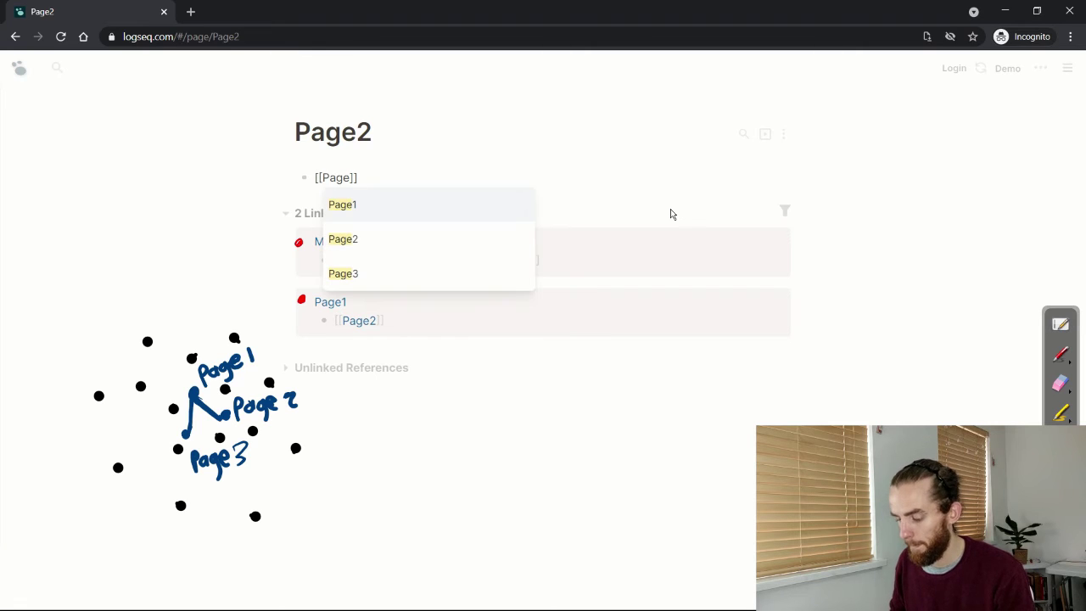
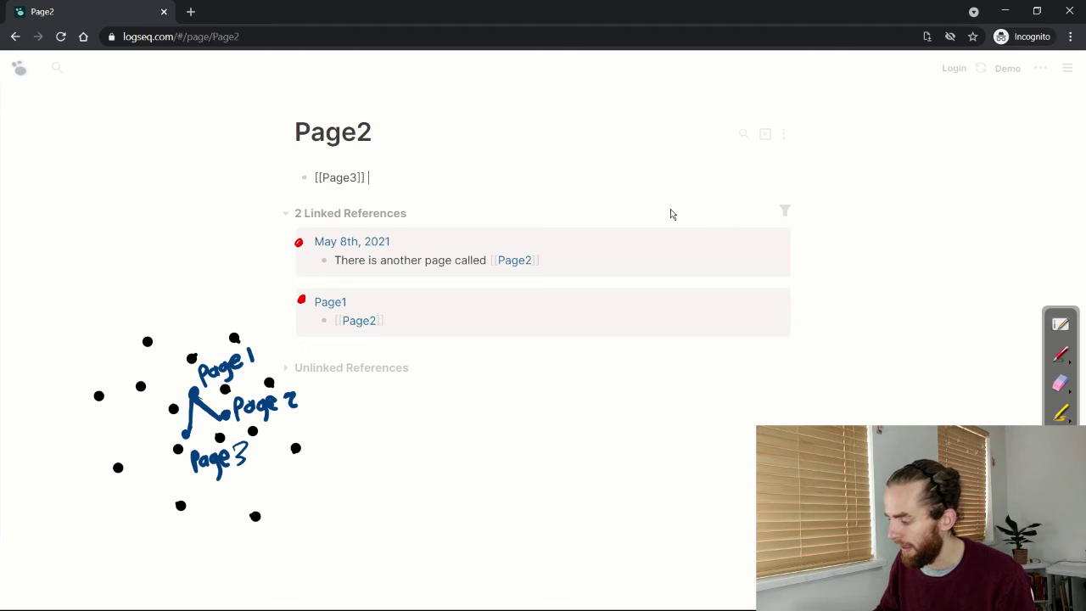
pyautogui.click(1062, 356)
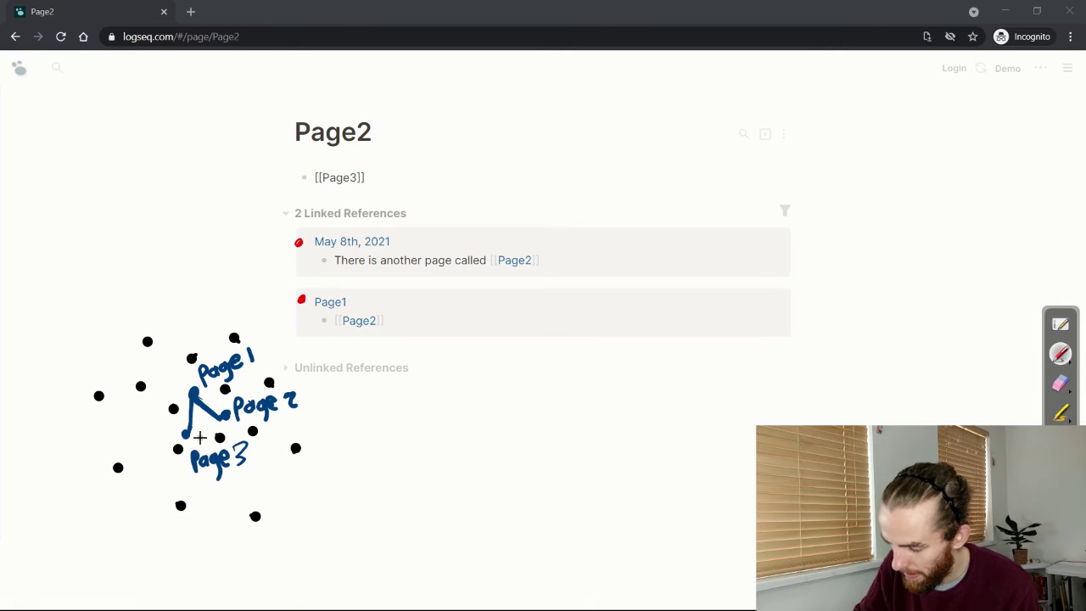
pyautogui.moveTo(187, 435); pyautogui.dragTo(222, 416)
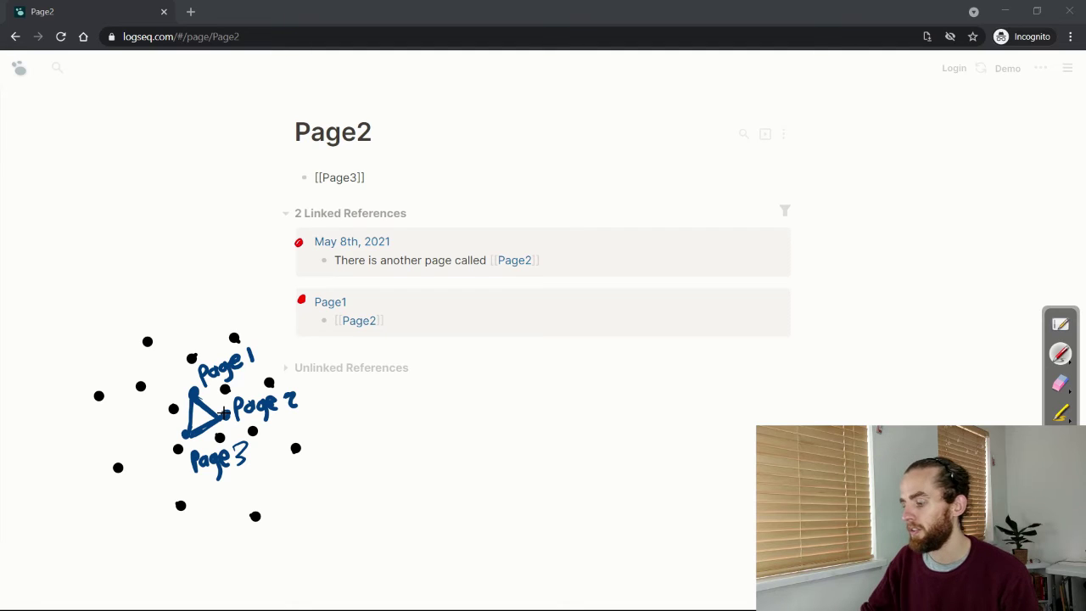
# Open the graph view and bring the linked Page1, Page2 and Page3 nodes into full view.
pyautogui.press('g')
pyautogui.press('g')
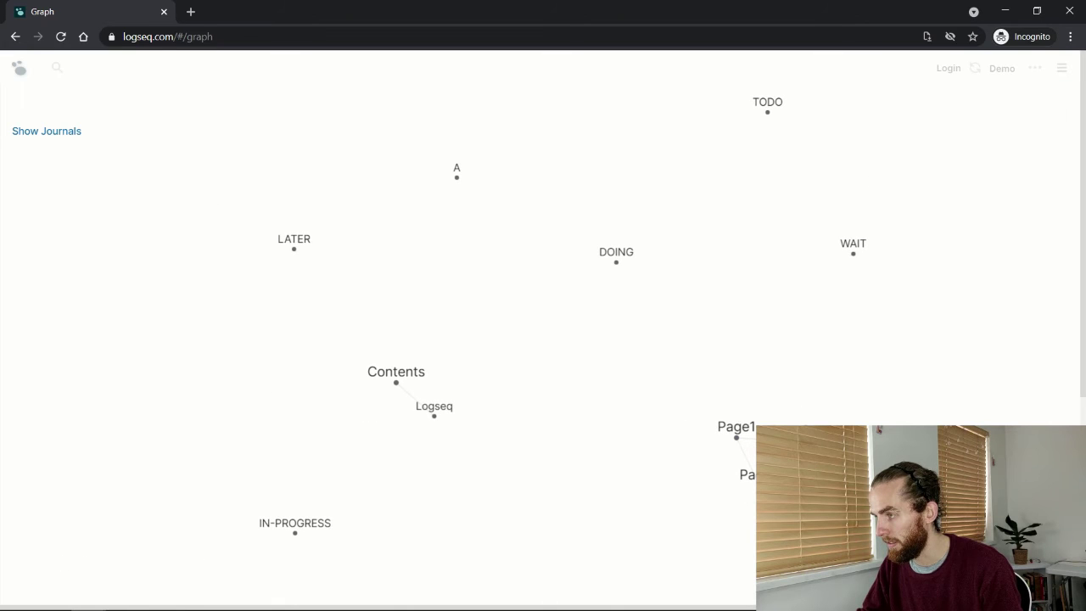
pyautogui.moveTo(760, 287); pyautogui.dragTo(559, 216)
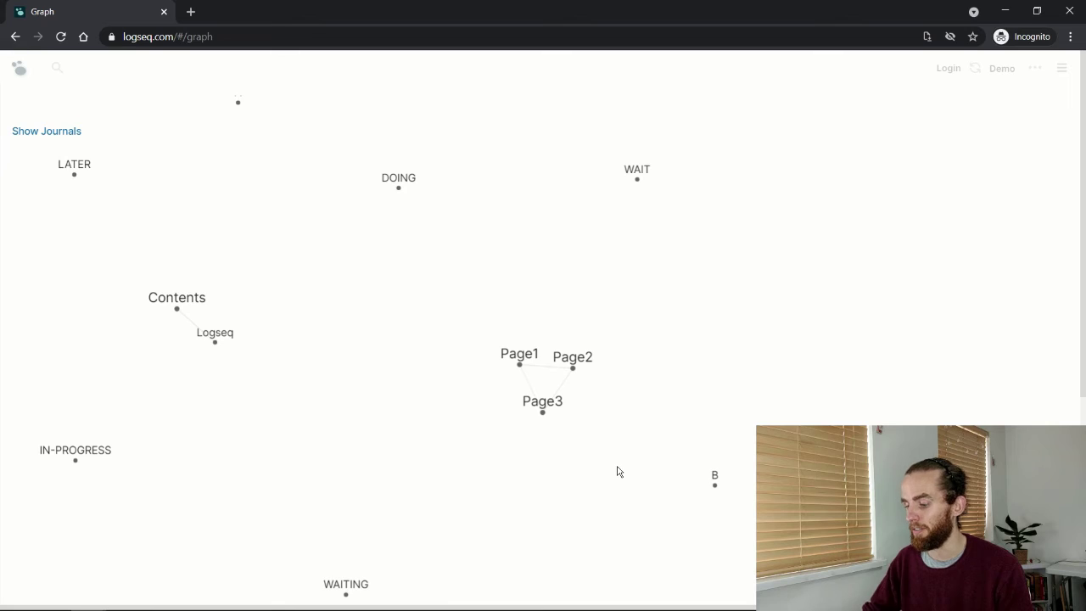
# Return to the May 8th, 2021 journal and add a #Page4 tag in the empty block below the Page2 line.
pyautogui.hotkey('alt', 'Left')
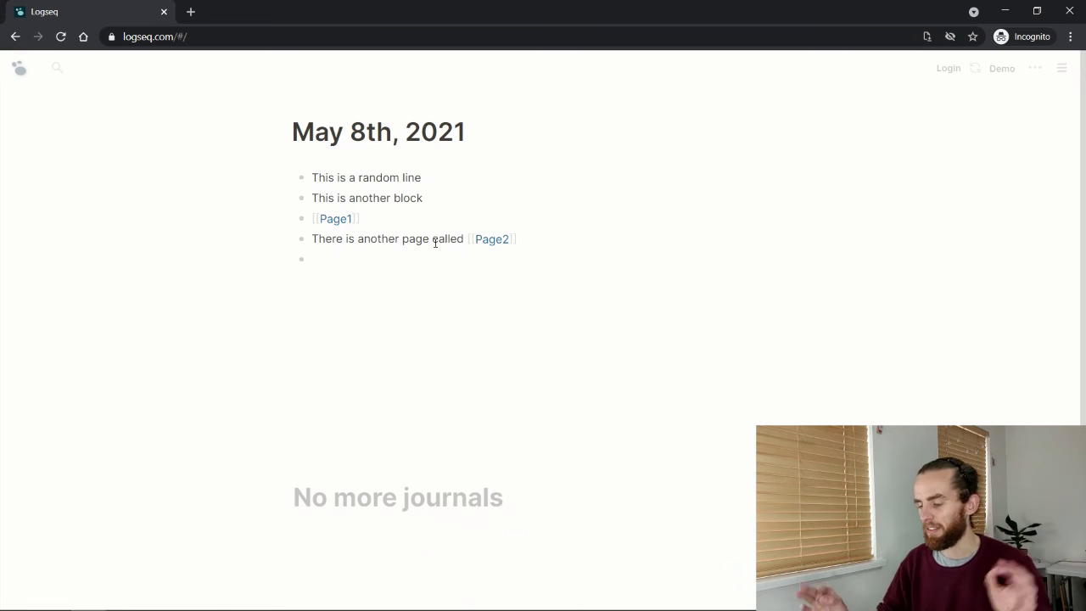
pyautogui.write('#')
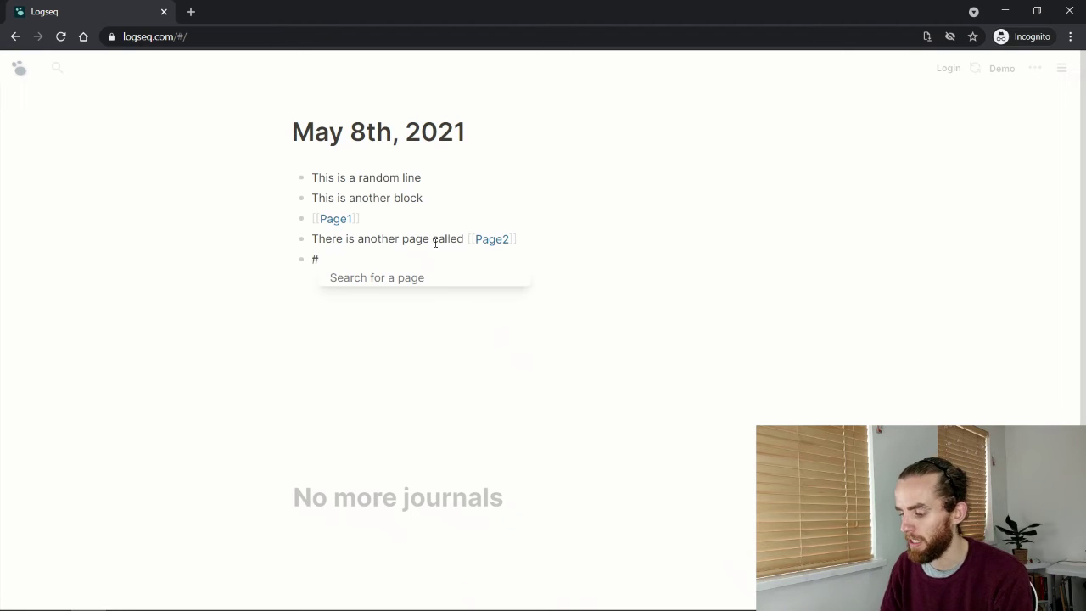
pyautogui.write('Pag4')
pyautogui.press('BackSpace')
pyautogui.write('e4')
pyautogui.press('Return')
pyautogui.press('BackSpace')
pyautogui.press('BackSpace')
pyautogui.write('4')
pyautogui.press('Return')
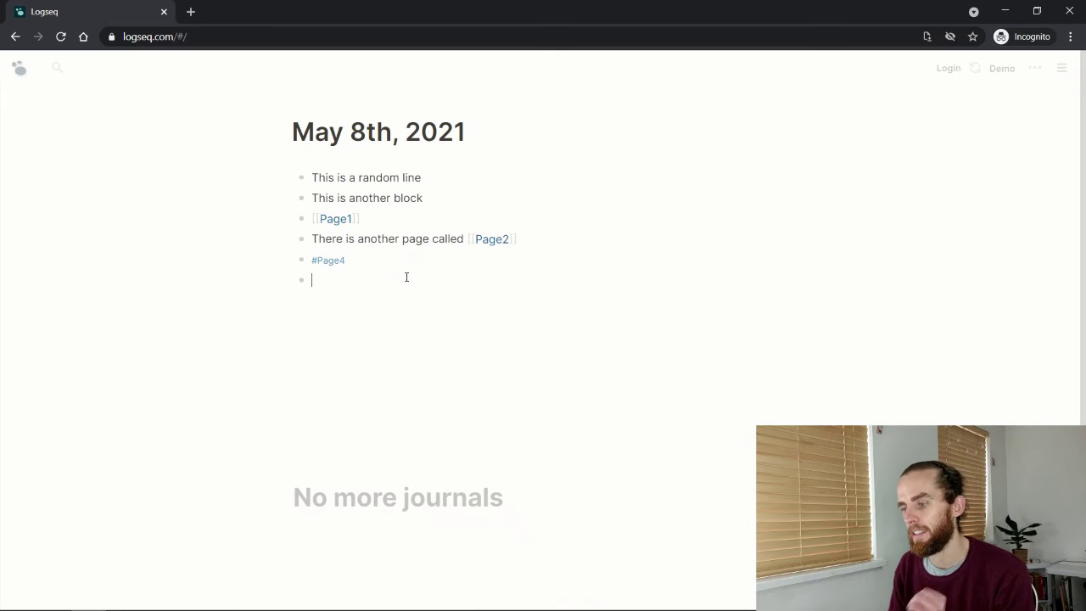
# Open Page4 from its tag to check its linked reference, and locate its node in the graph view.
pyautogui.click(339, 263)
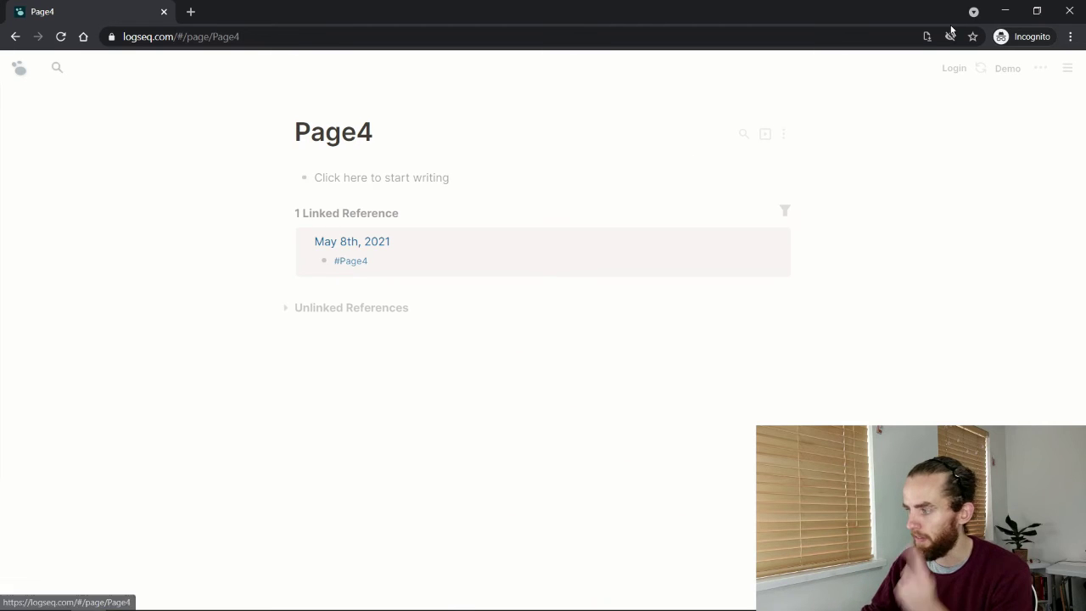
pyautogui.click(1041, 68)
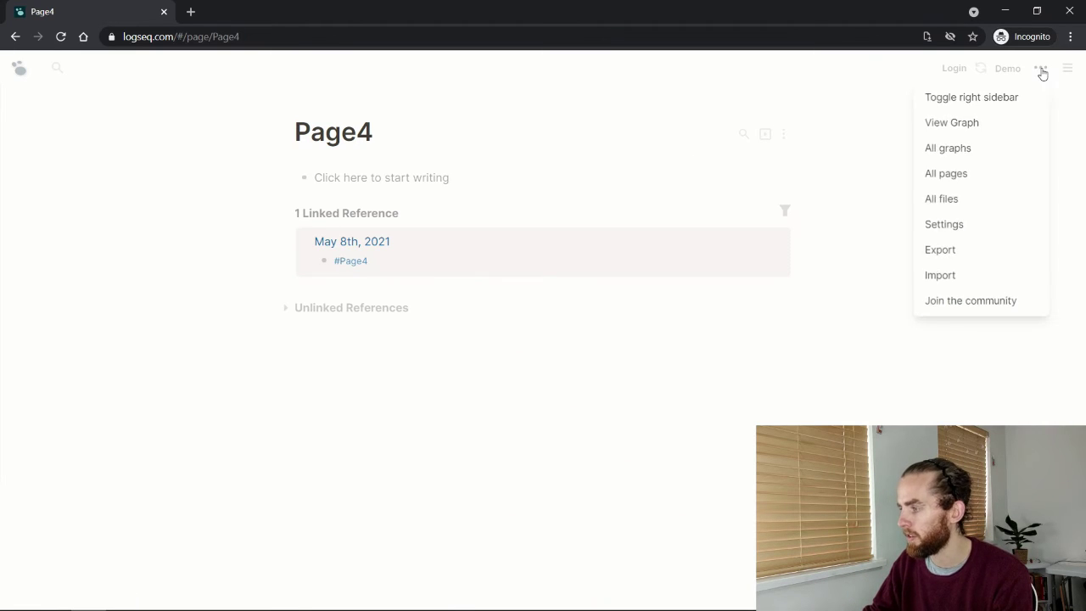
pyautogui.click(1010, 125)
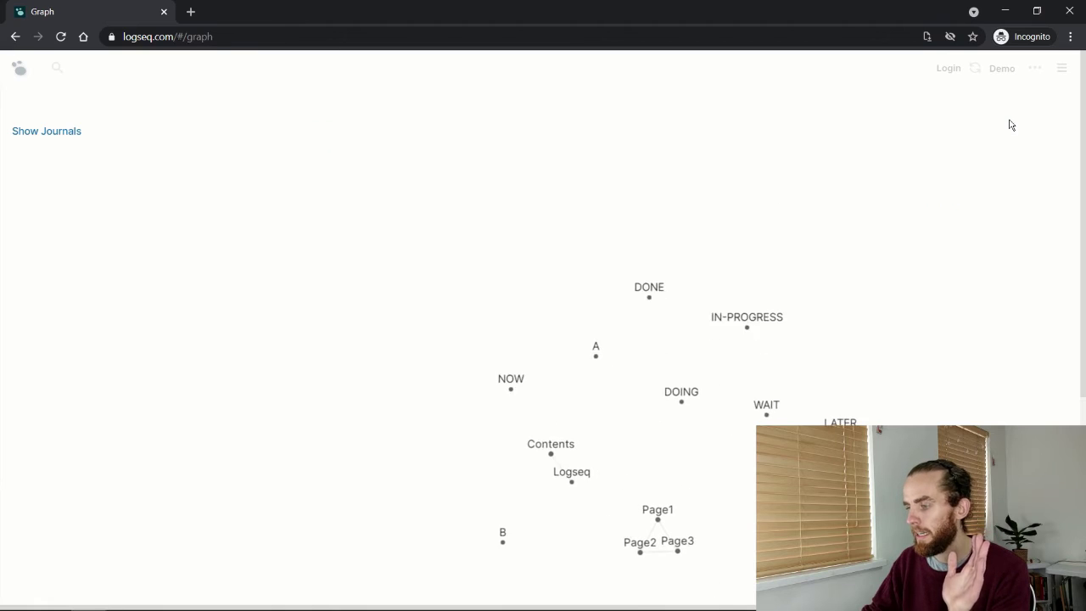
pyautogui.scroll(3, 721, 386)
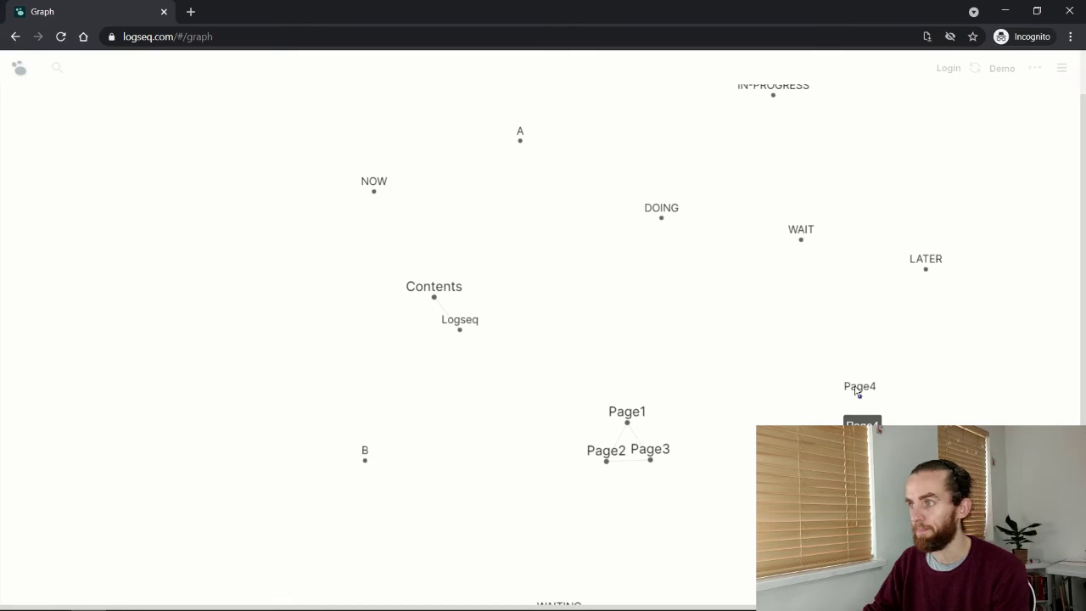
# From the May 8th, 2021 journal, open Page4 in the sidebar and Page2 in the main view.
pyautogui.hotkey('alt', 'Left')
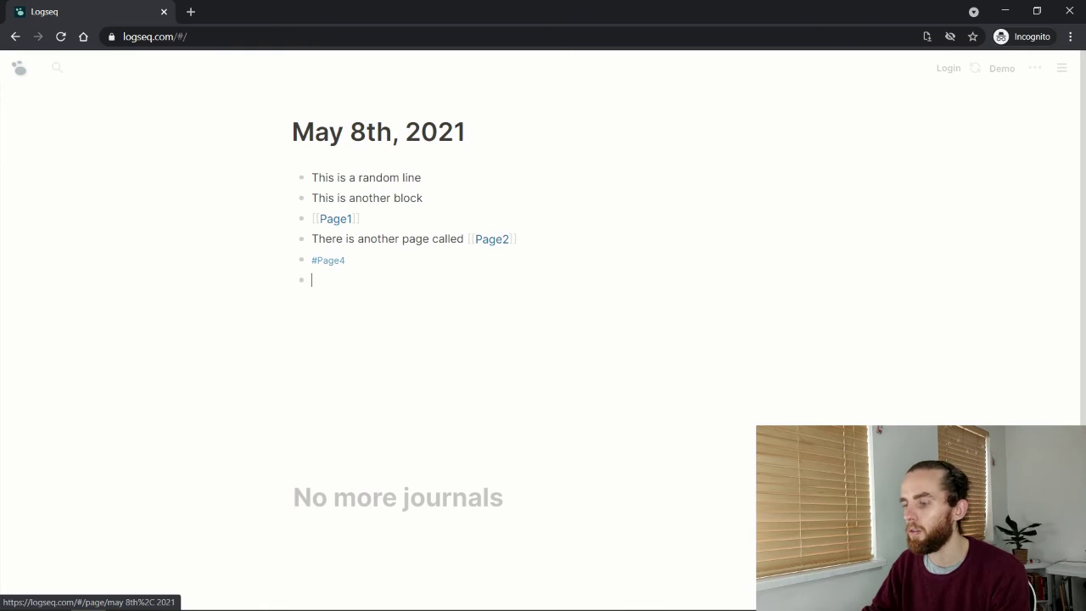
pyautogui.keyDown('shift'); pyautogui.click(337, 265); pyautogui.keyUp('shift')
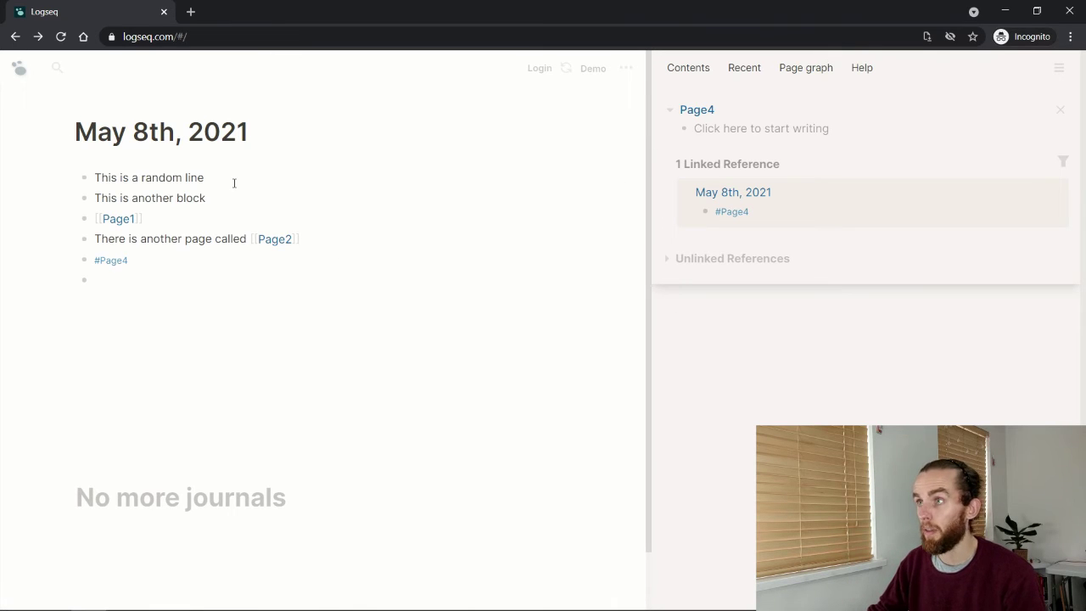
pyautogui.click(277, 243)
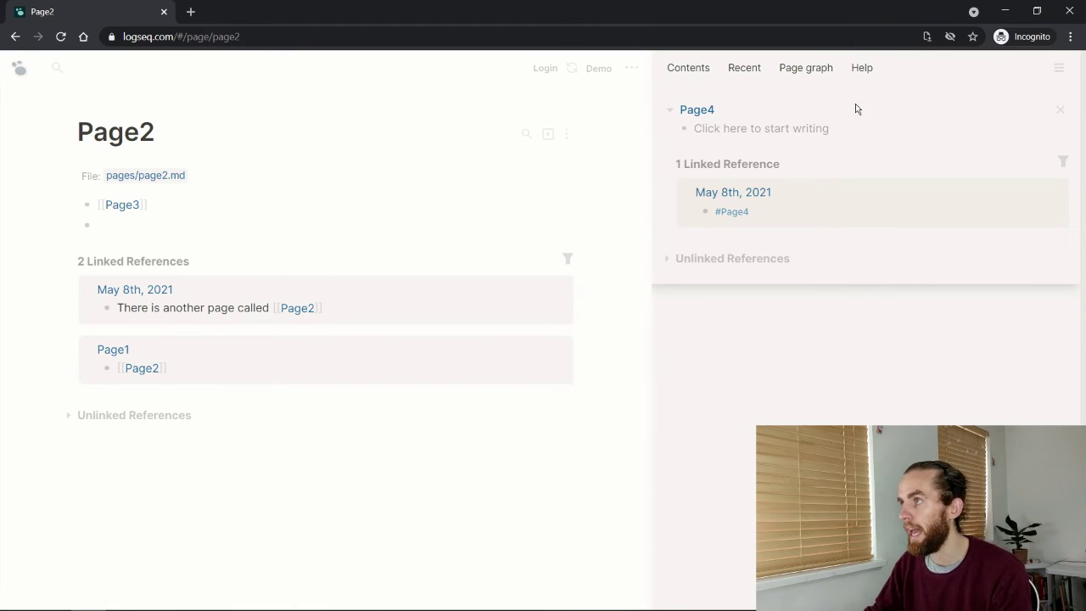
# Write a [[Page2]] link as Page4's first block in the sidebar, and finish editing the block.
pyautogui.click(731, 133)
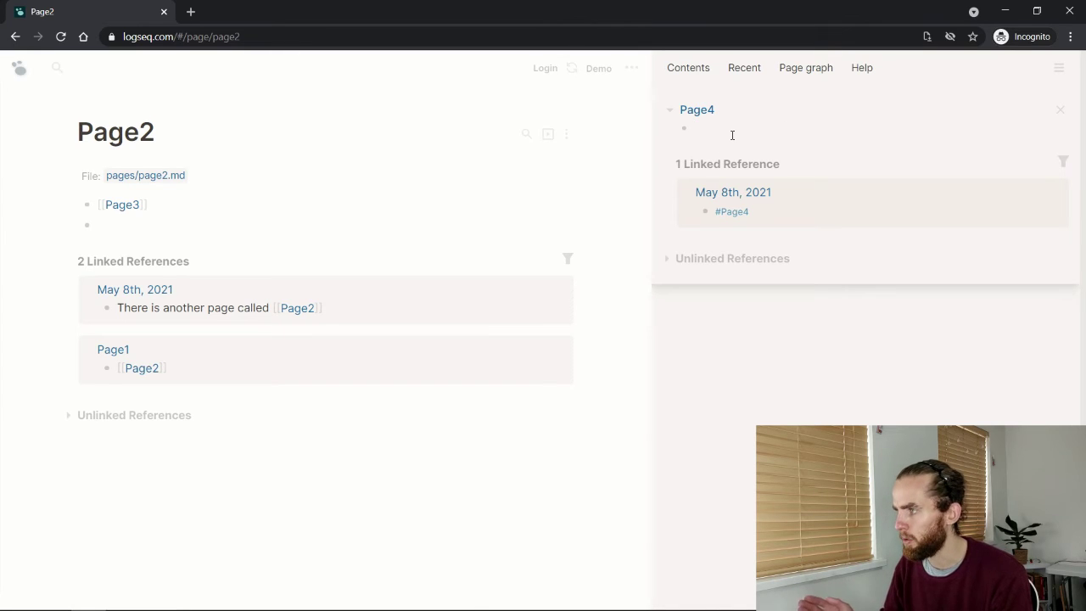
pyautogui.write('[[')
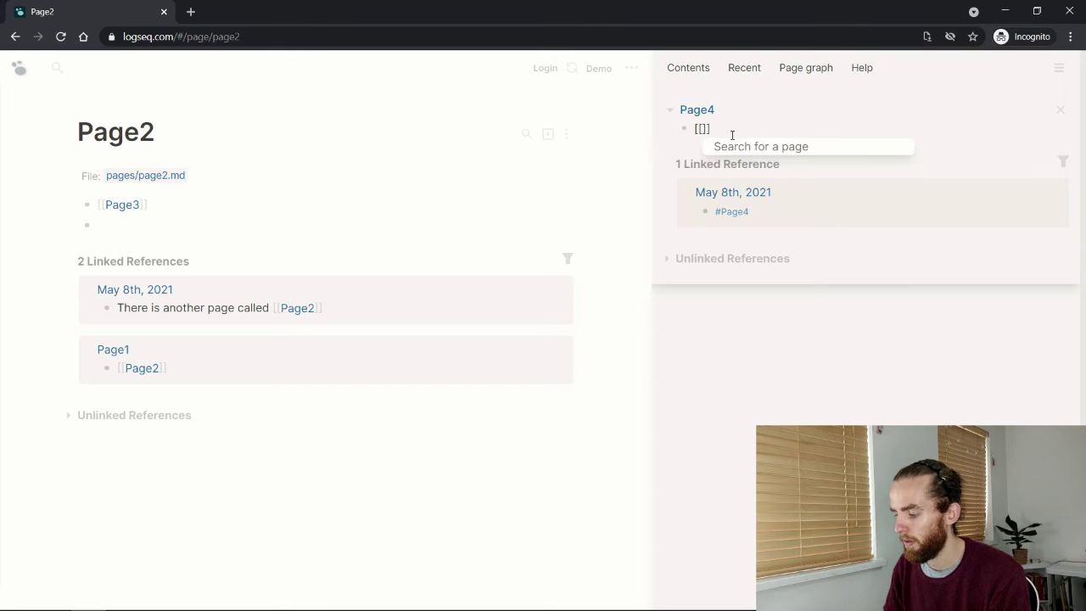
pyautogui.write('Pag2')
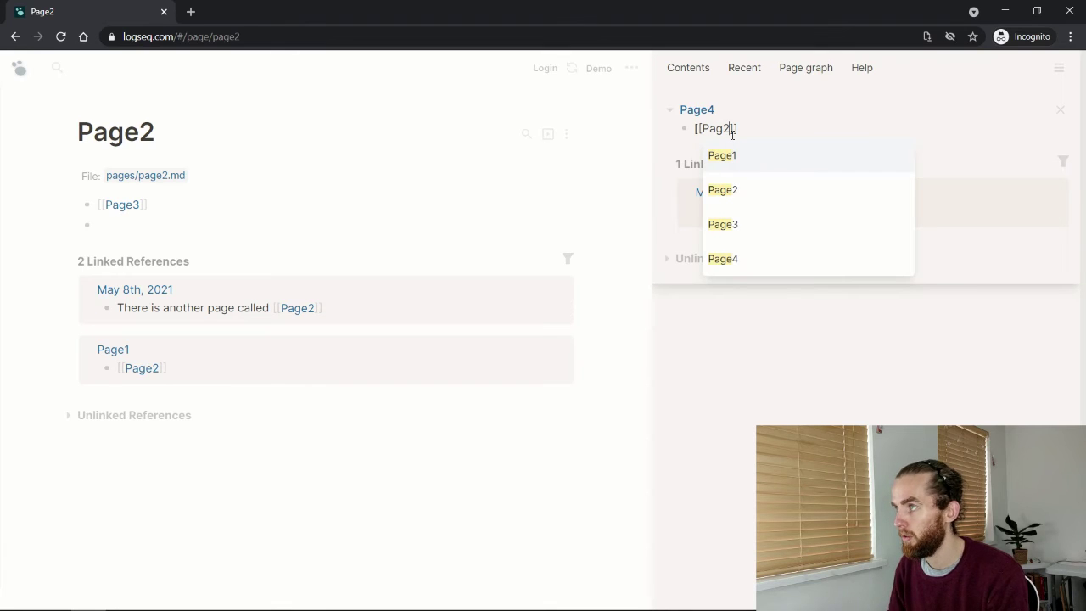
pyautogui.press('Down')
pyautogui.press('Return')
pyautogui.click(846, 283)
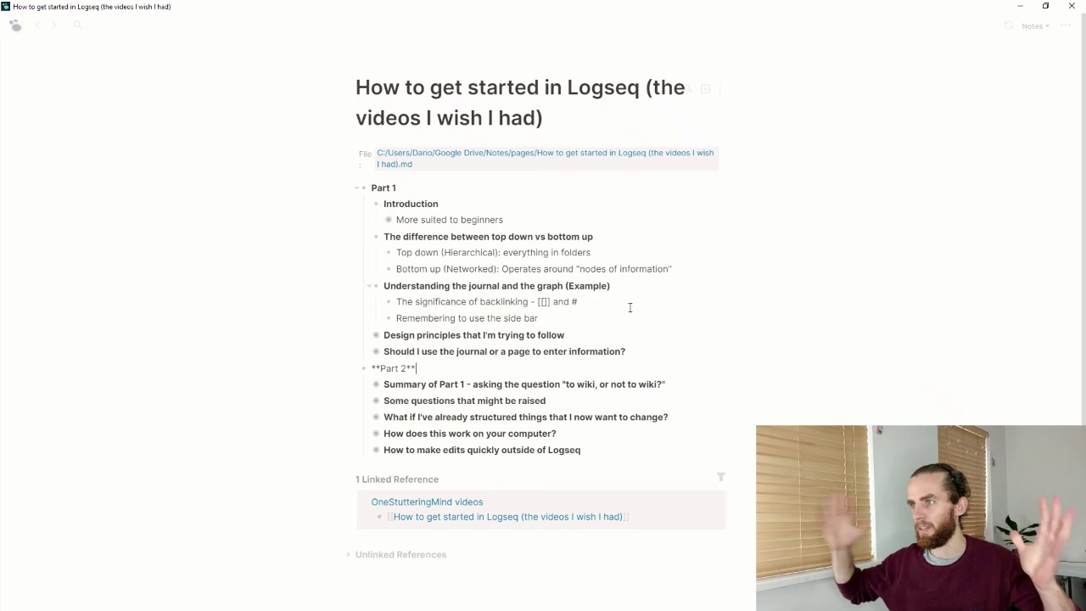
# In the video outline, expand the "Design principles that I'm trying to follow" and "Should I use the journal or a page to enter information?" blocks.
pyautogui.press('Up')
pyautogui.press('Up')
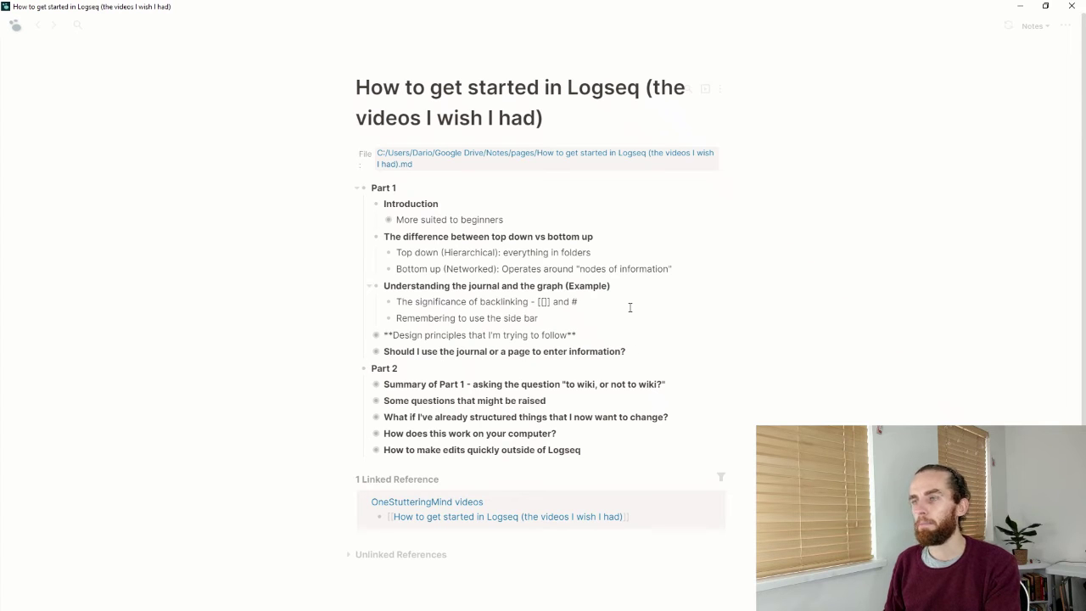
pyautogui.hotkey('ctrl', 'Down')
pyautogui.press('Escape')
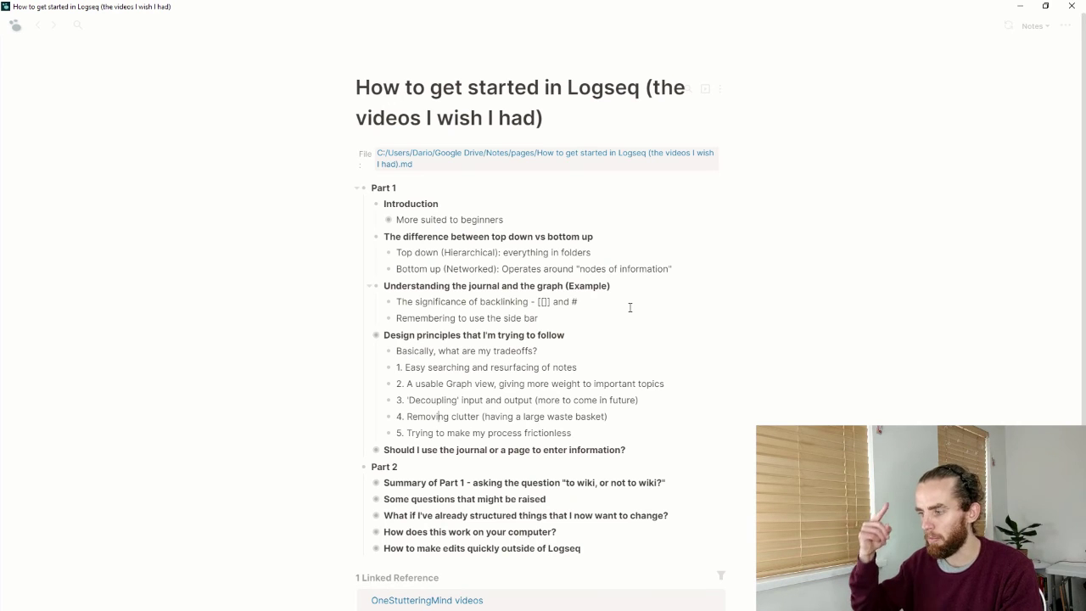
pyautogui.click(644, 454)
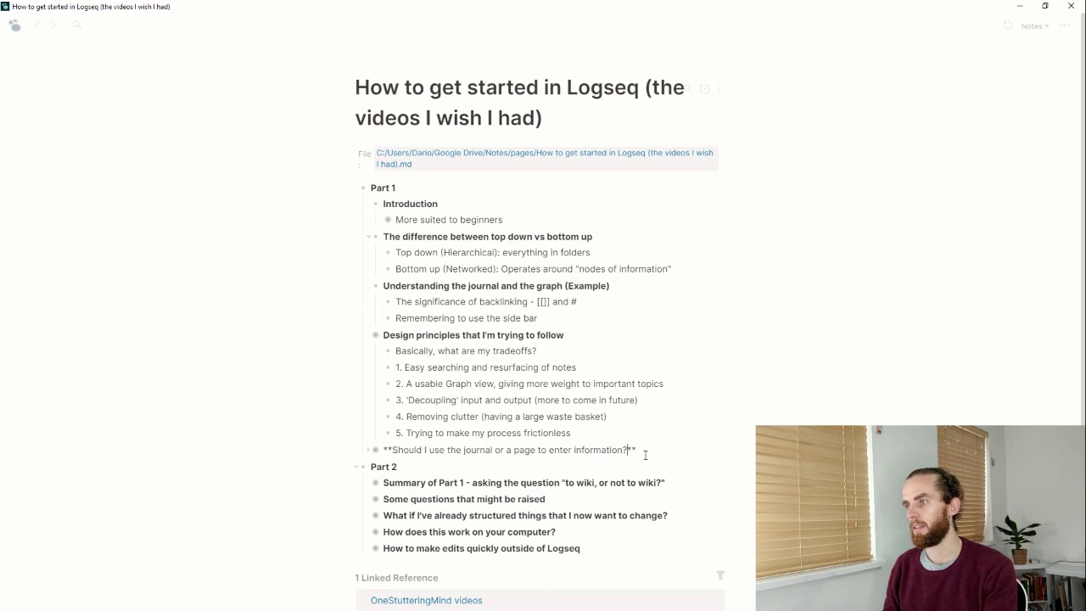
pyautogui.hotkey('ctrl', 'Down')
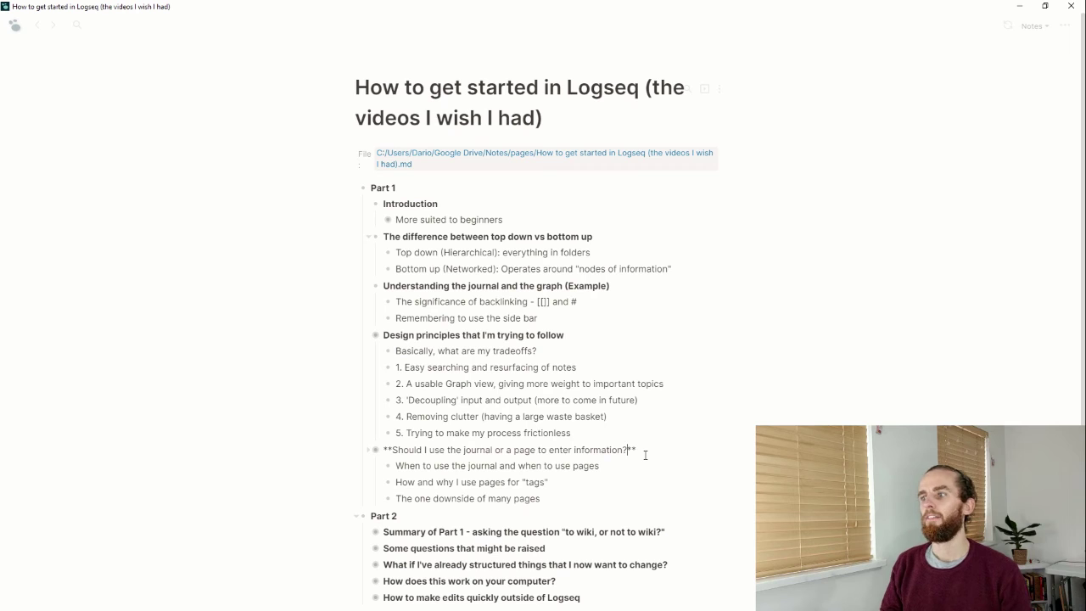